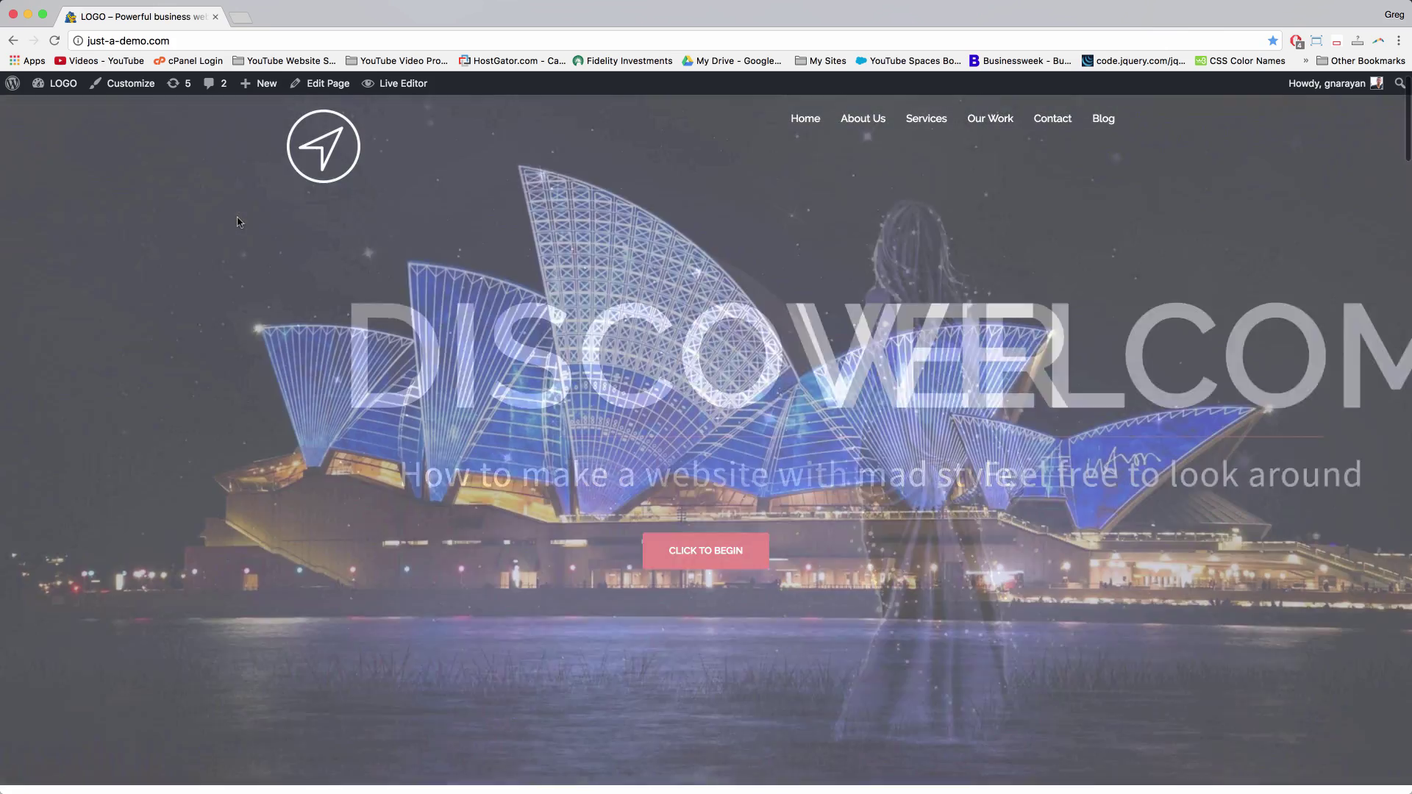
Load logomakr.com in a second Chrome tab beside the demo site.
scroll(237, 222, down, 7)
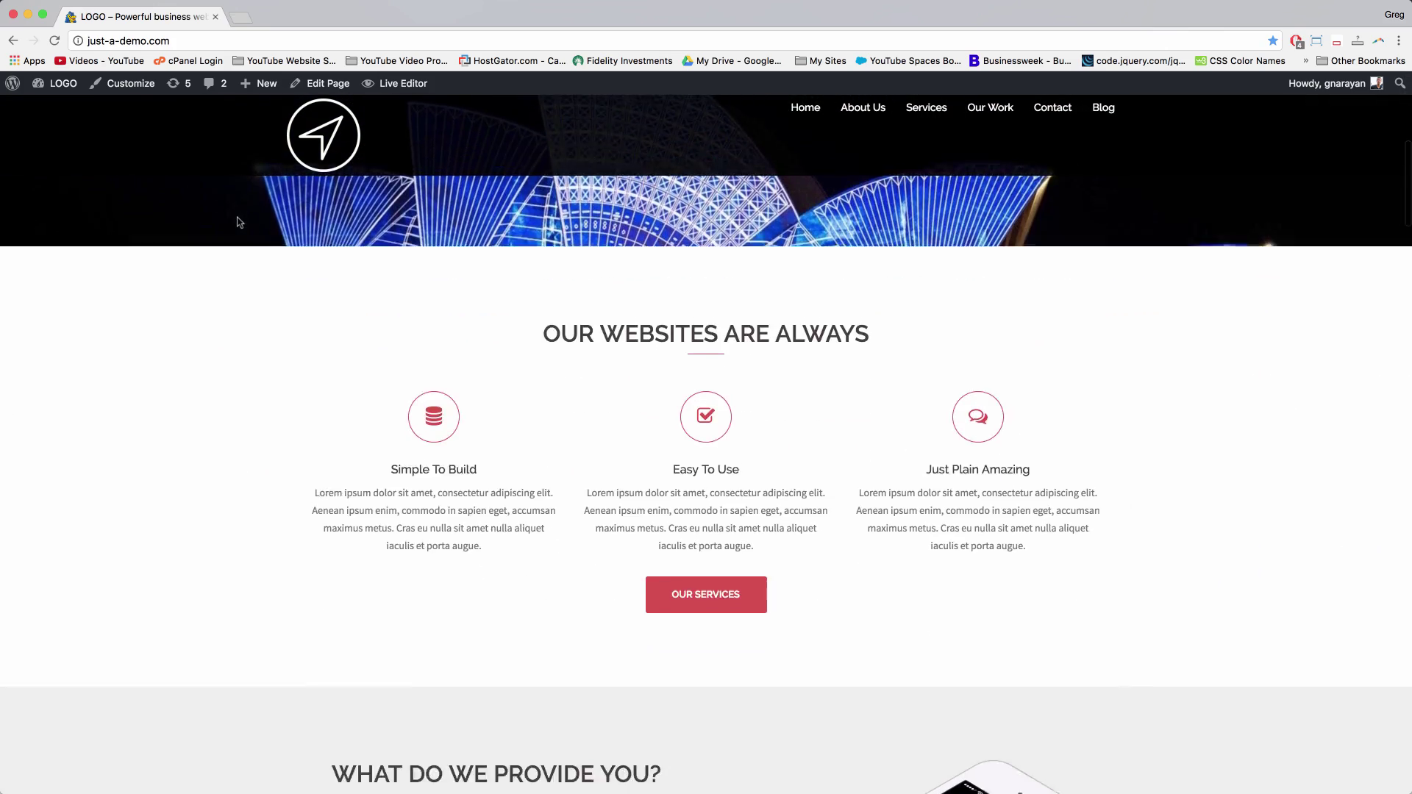
scroll(238, 222, down, 9)
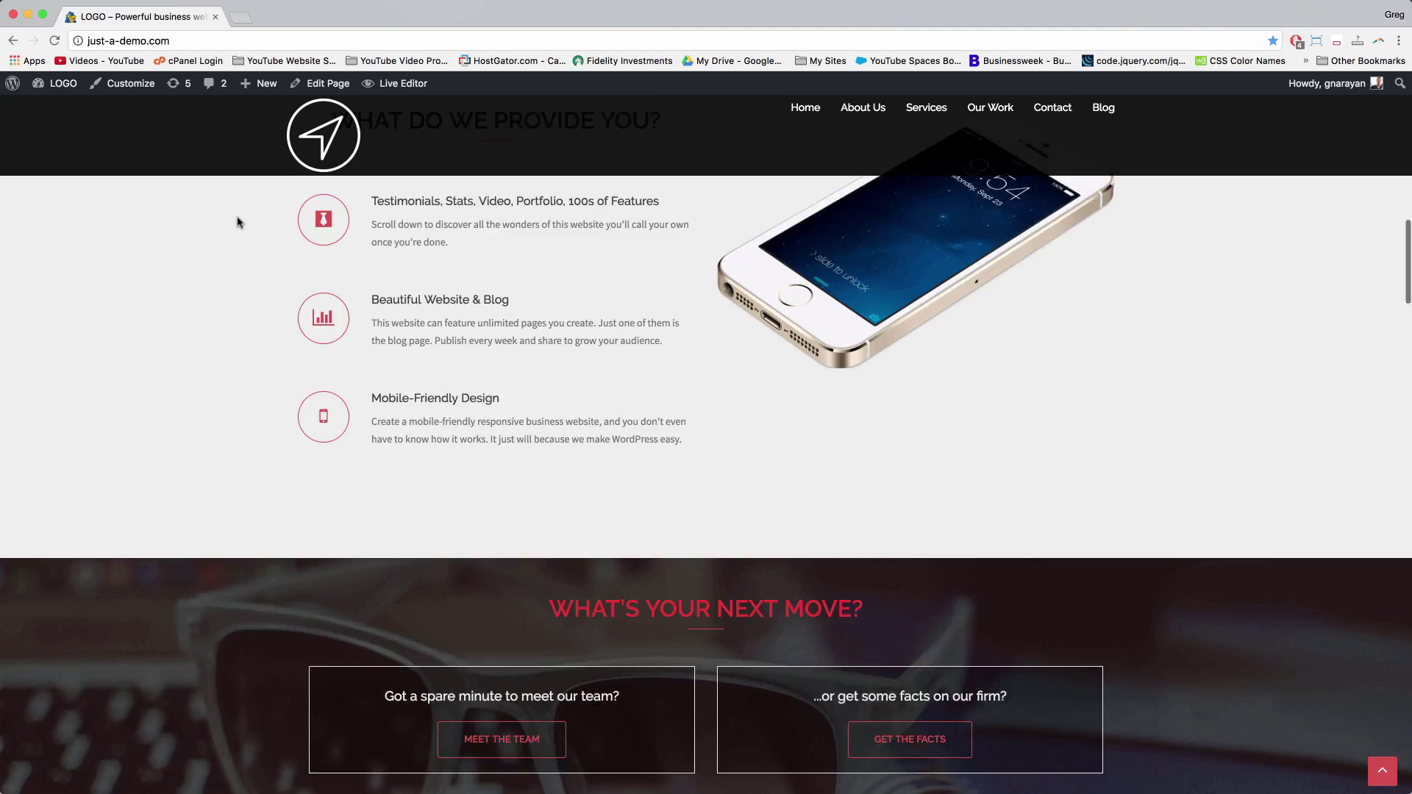
scroll(237, 222, down, 2)
scroll(238, 223, up, 10)
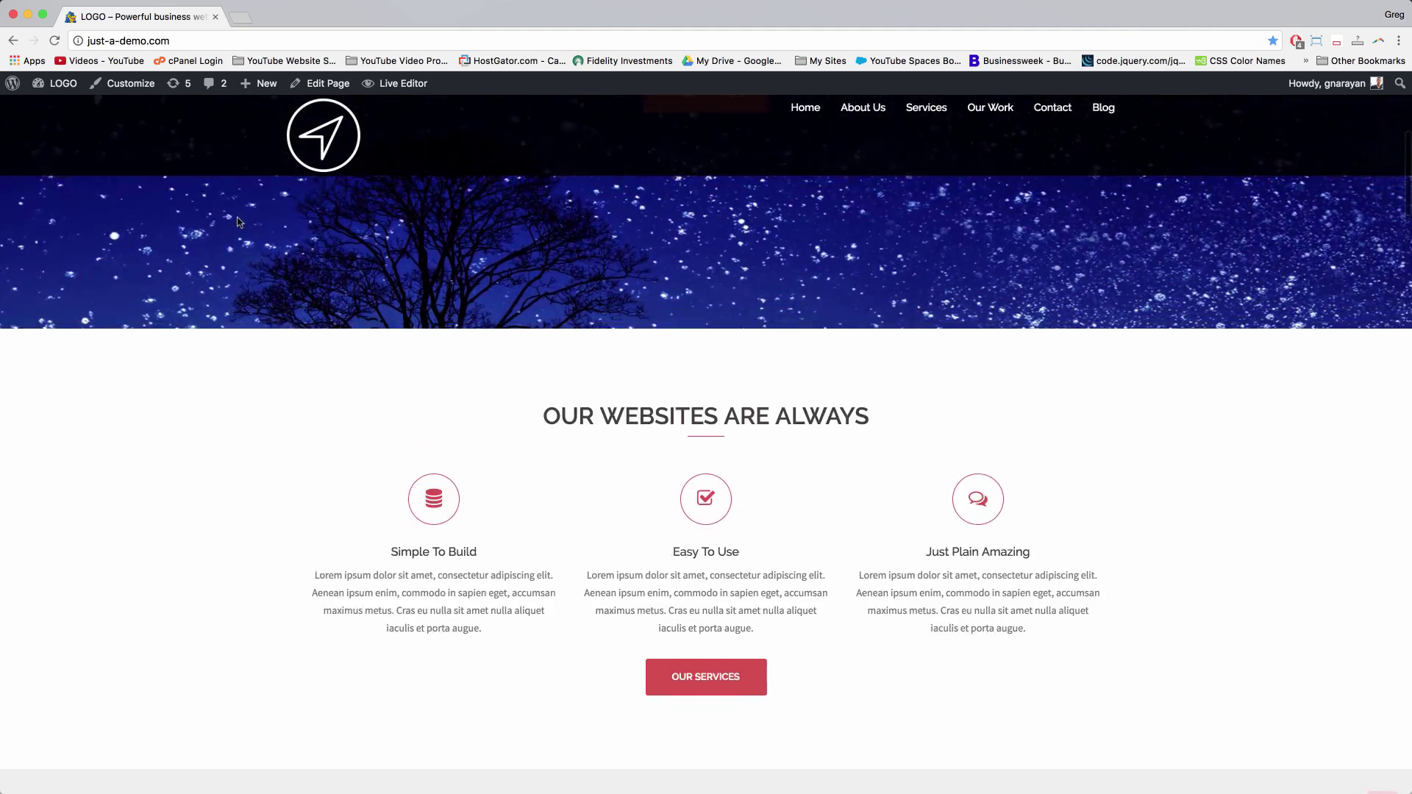
scroll(237, 222, up, 8)
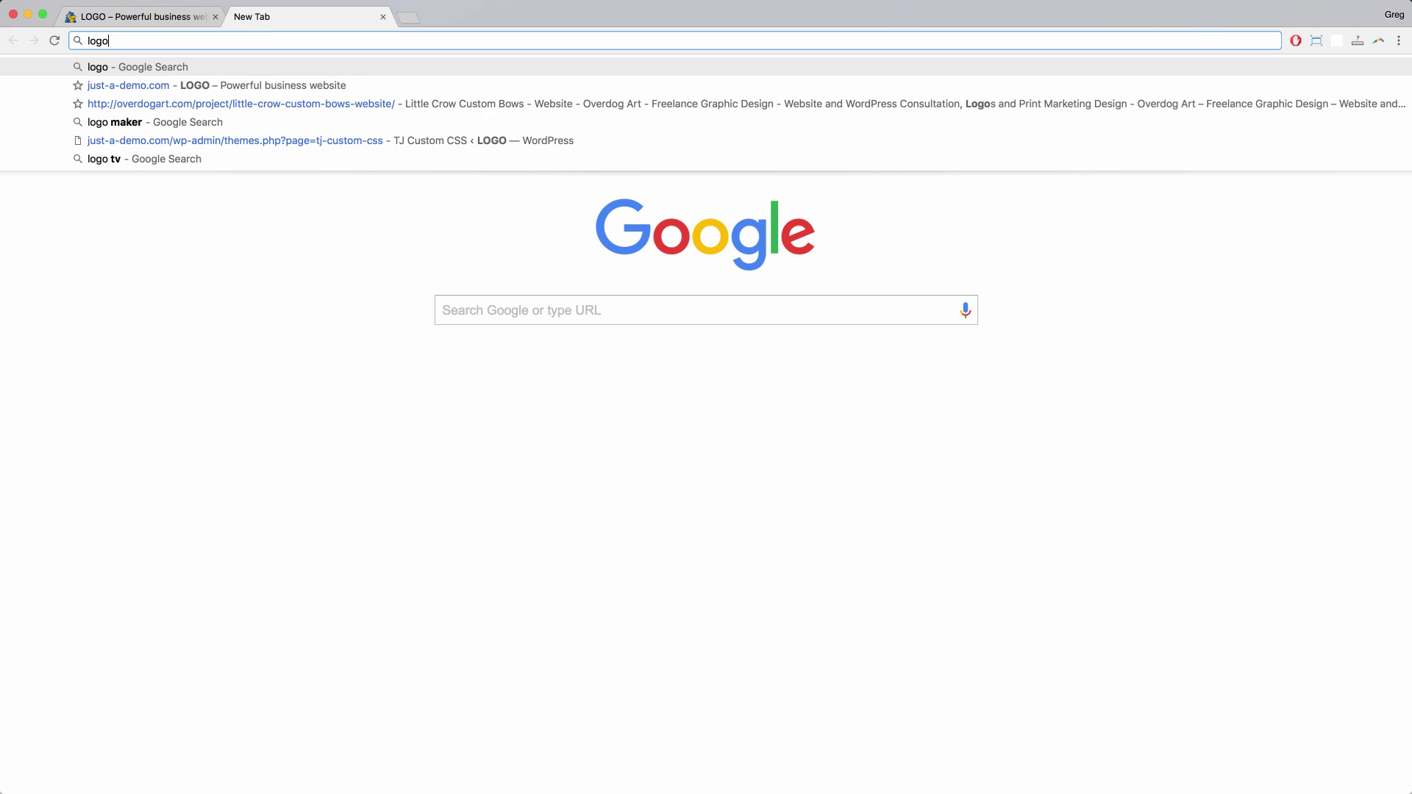
text(r)
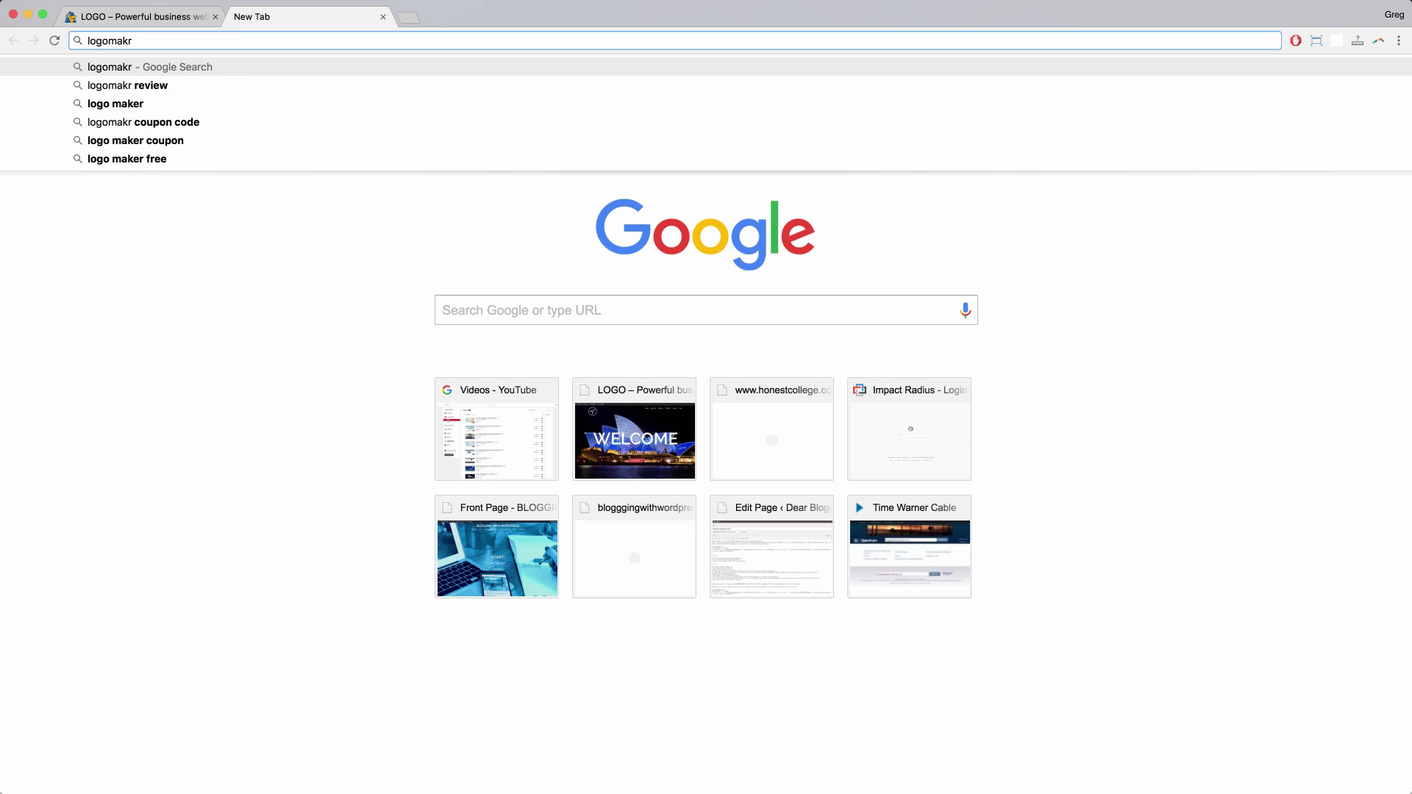
text(.com)
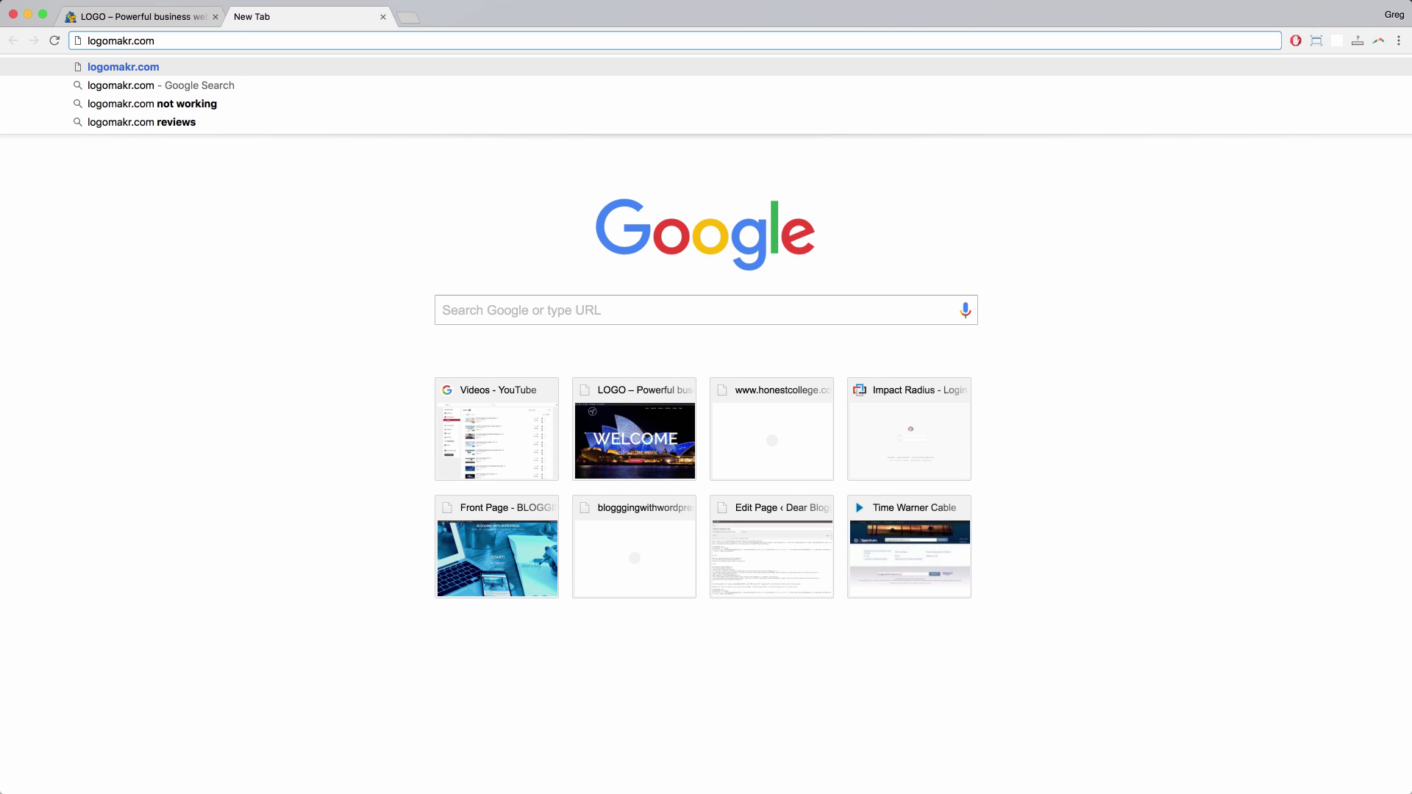
key(Return)
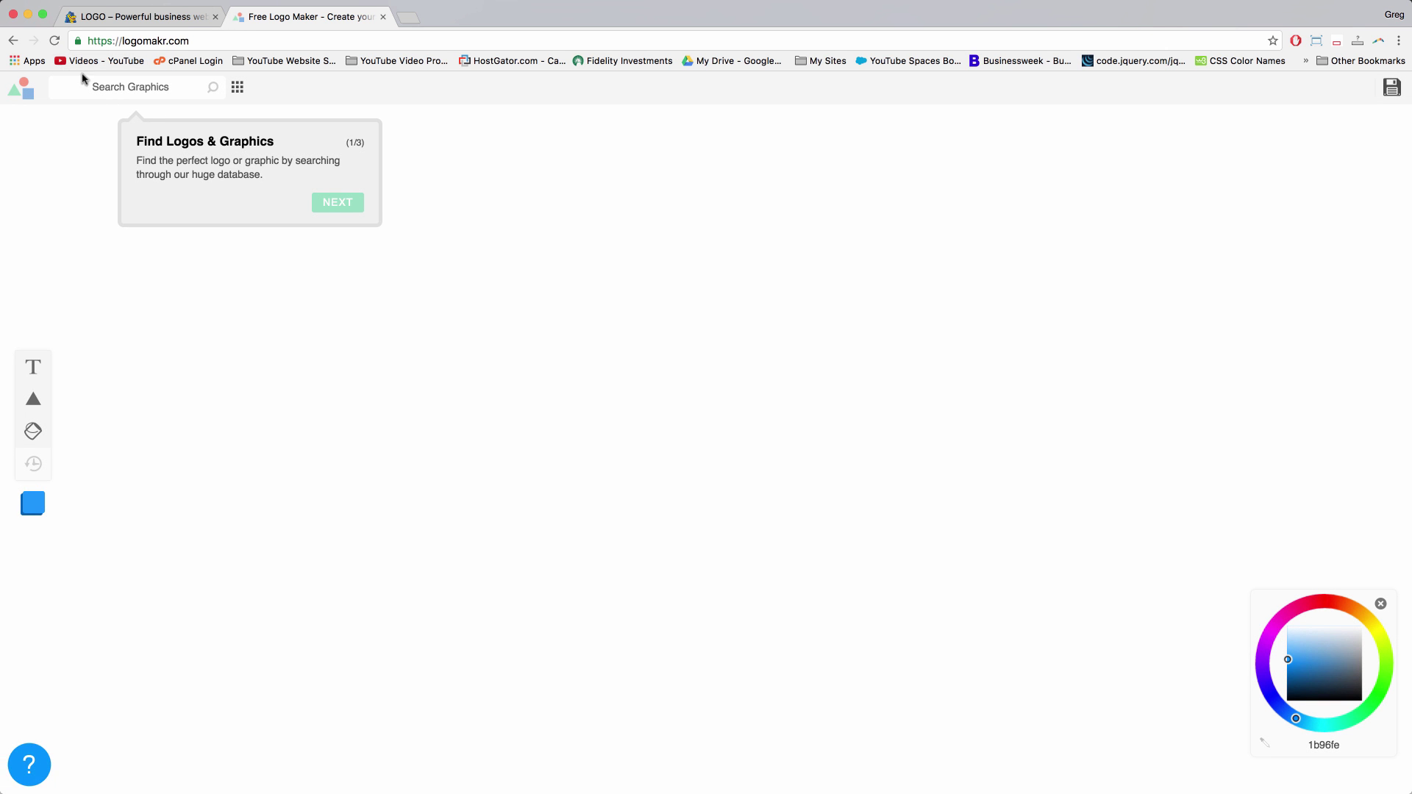
Dismiss the tour tip, search the graphics library for 'compass' and browse the icon results.
click(116, 89)
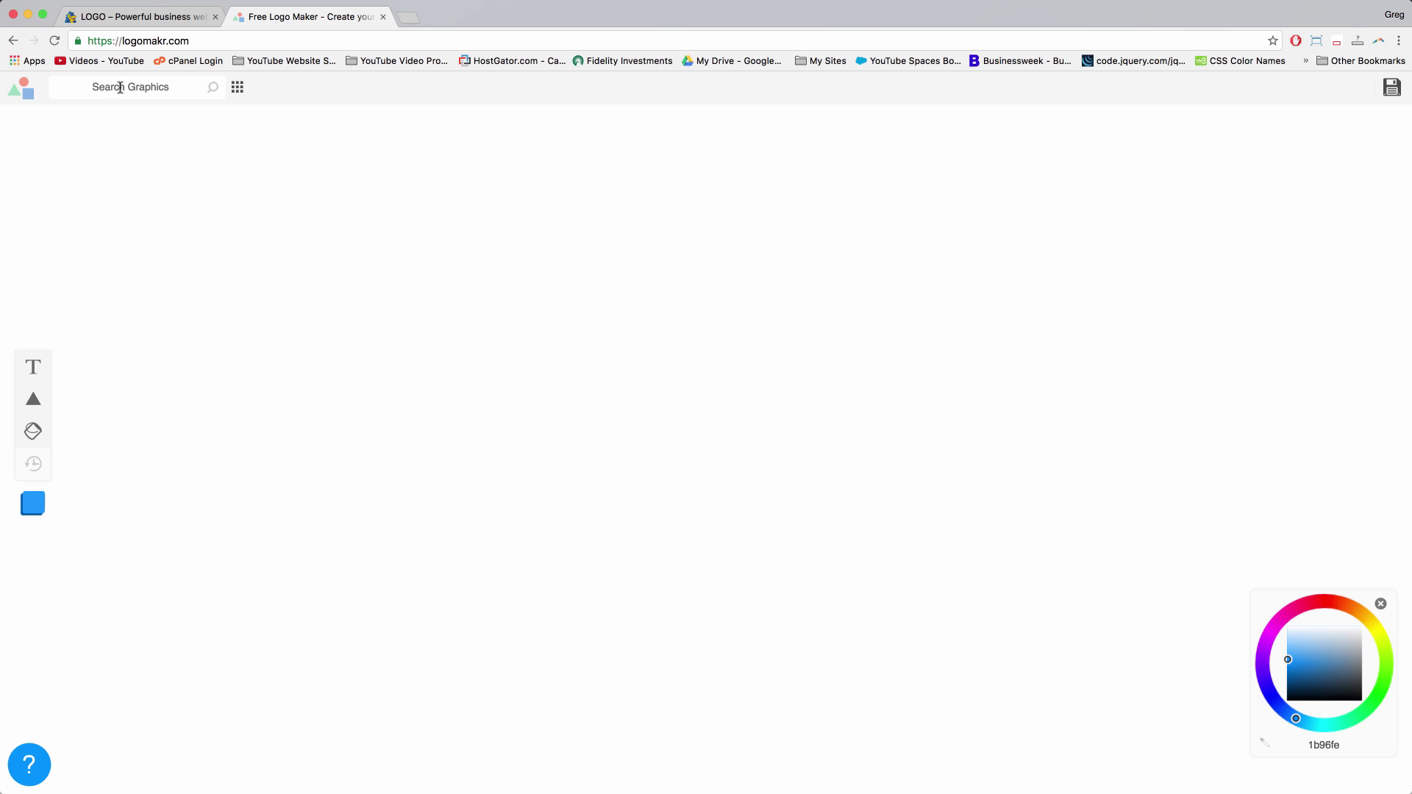
click(119, 89)
click(214, 90)
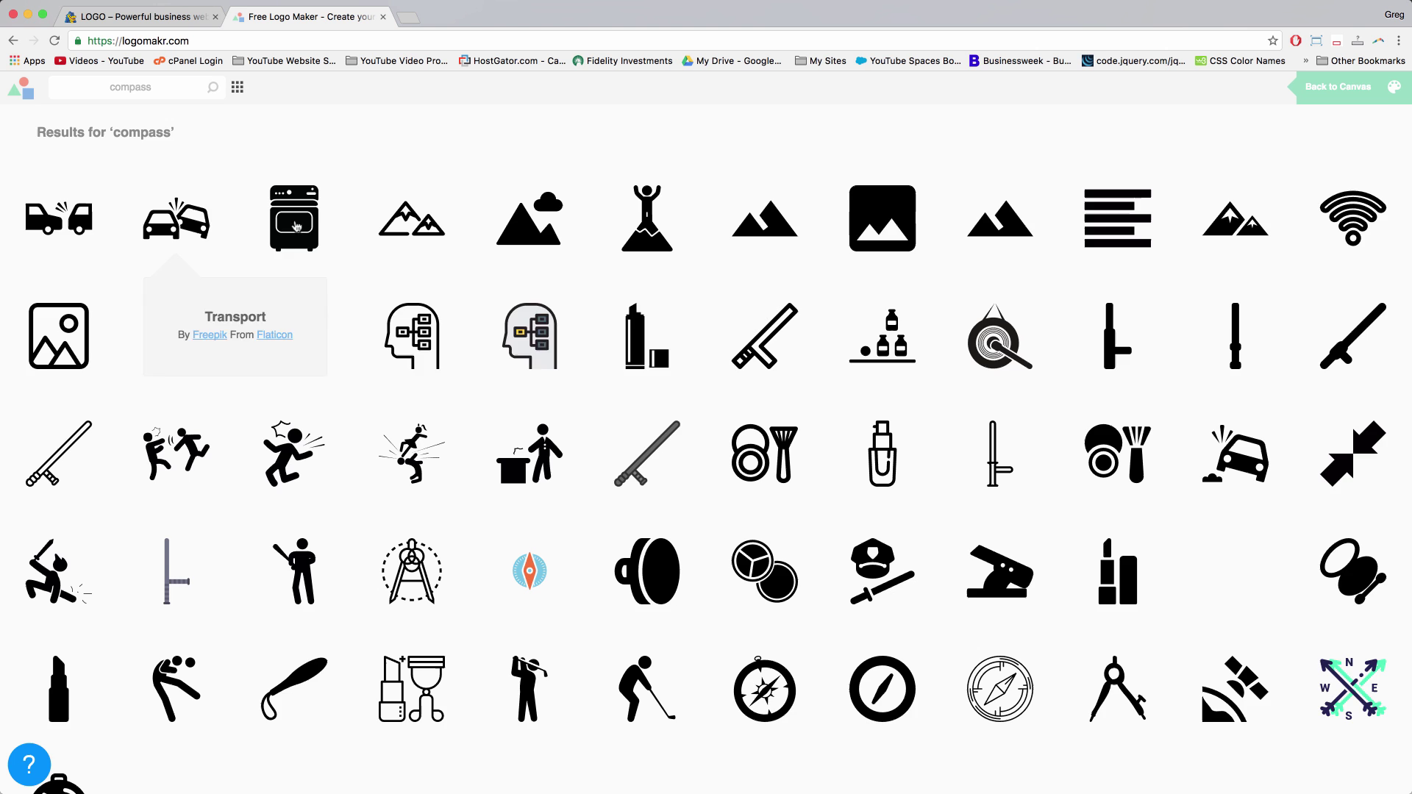
scroll(498, 282, down, 1)
scroll(498, 281, down, 6)
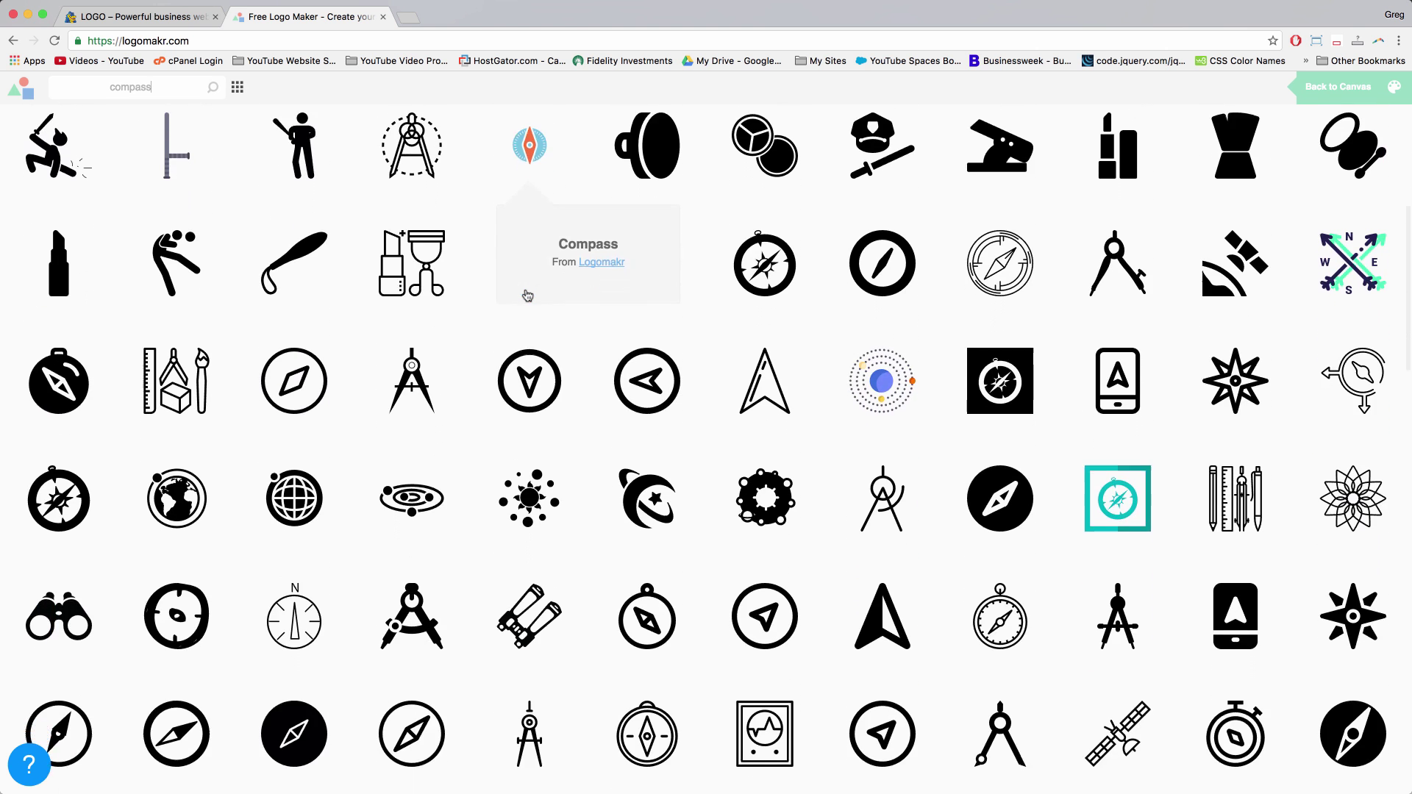
scroll(528, 296, down, 2)
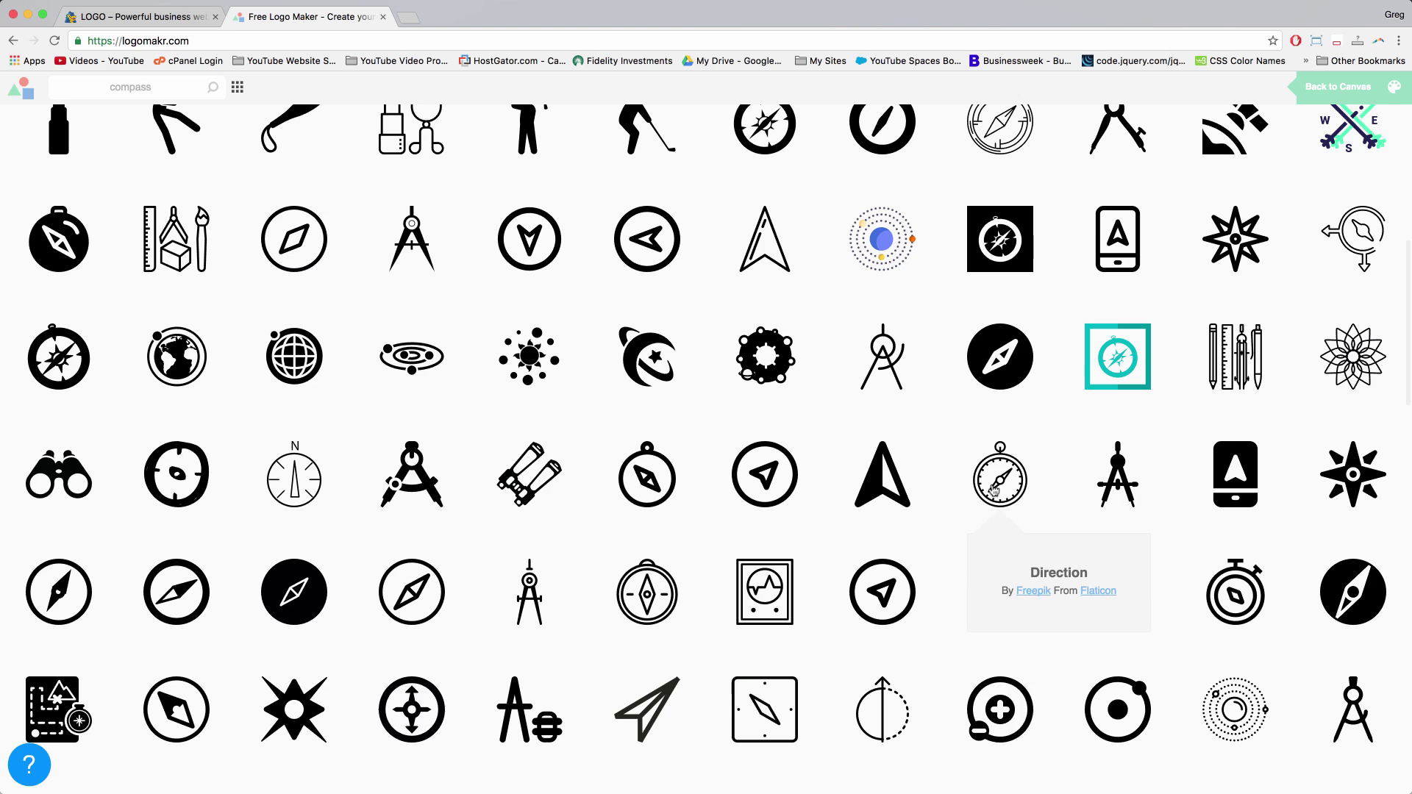
Add the starburst Space icon to the canvas, recolour it white and enlarge it.
click(519, 362)
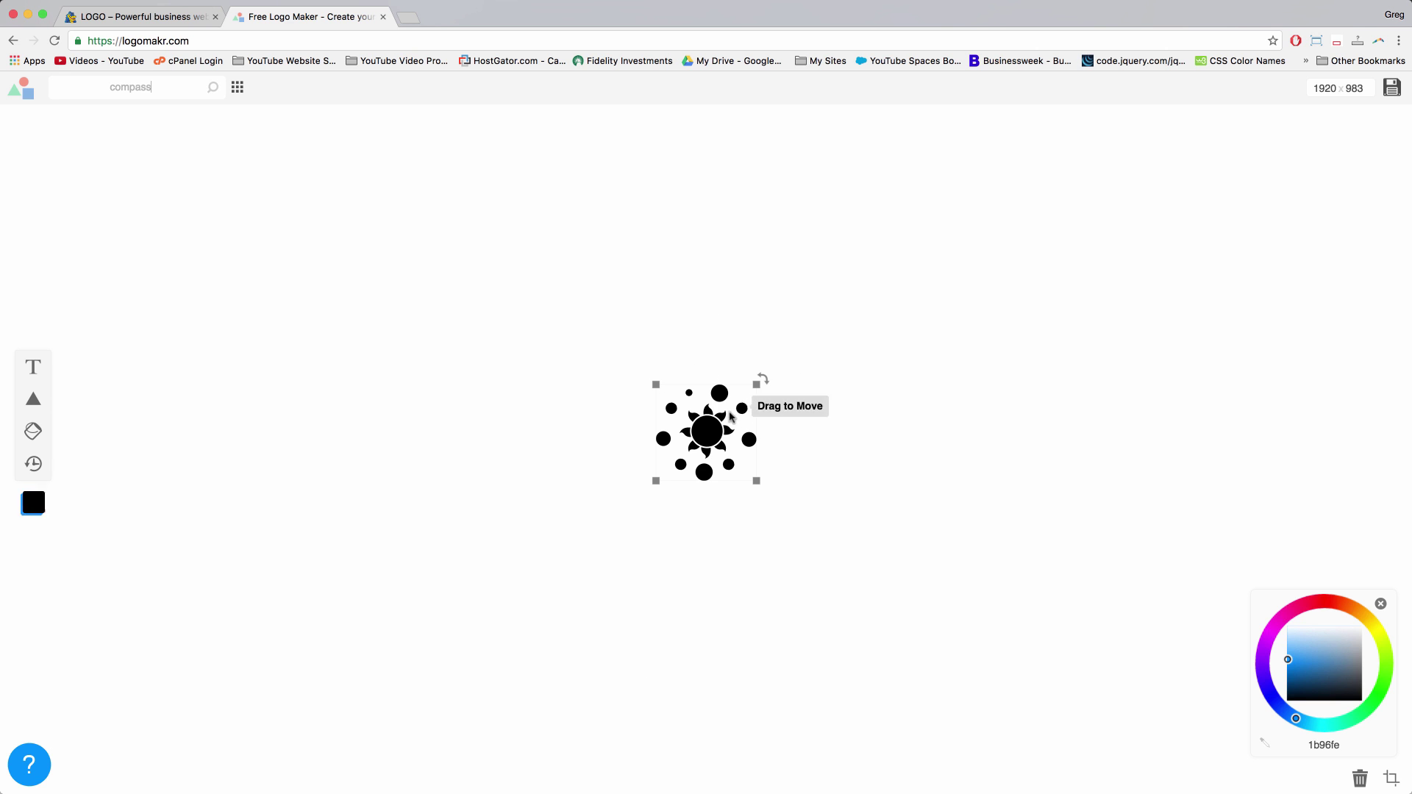
click(634, 559)
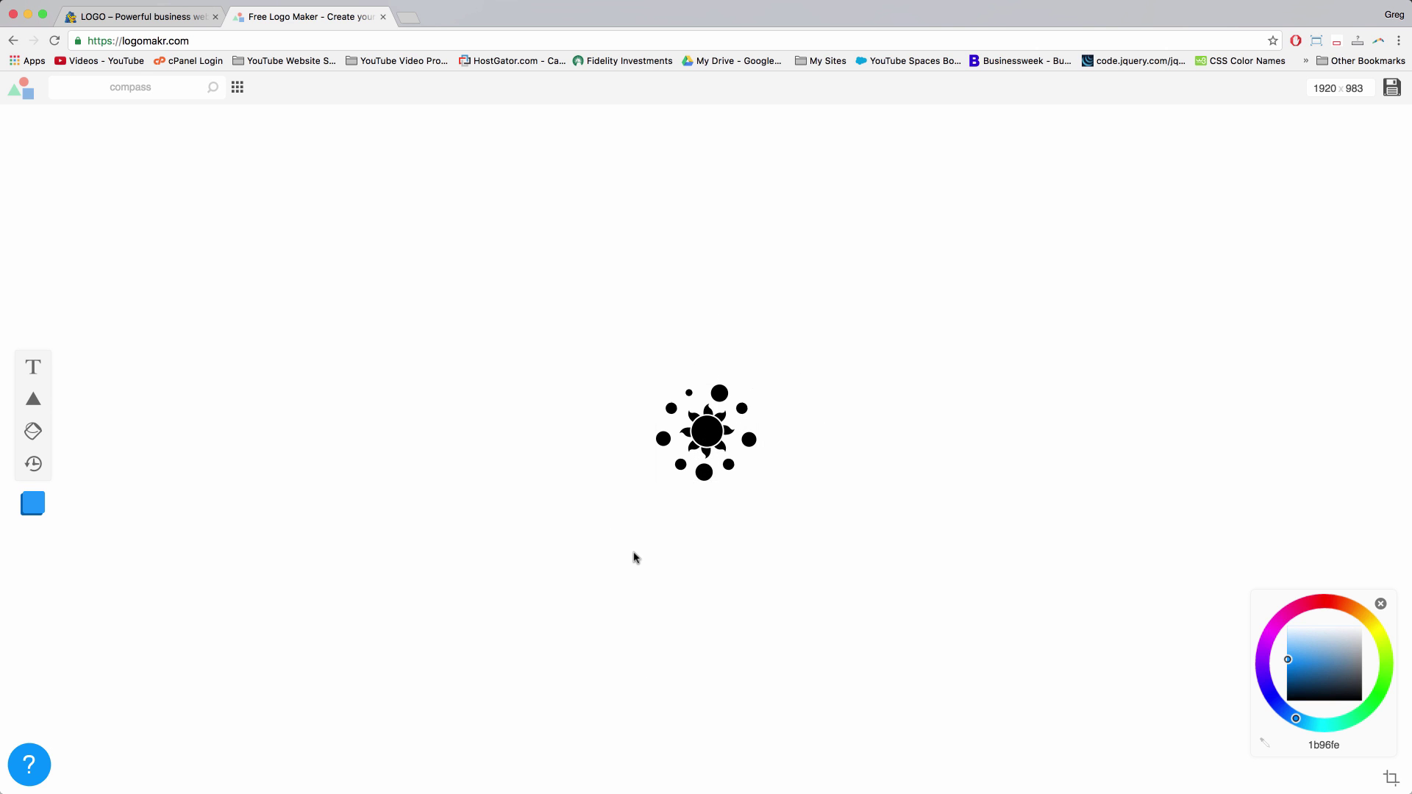
click(659, 482)
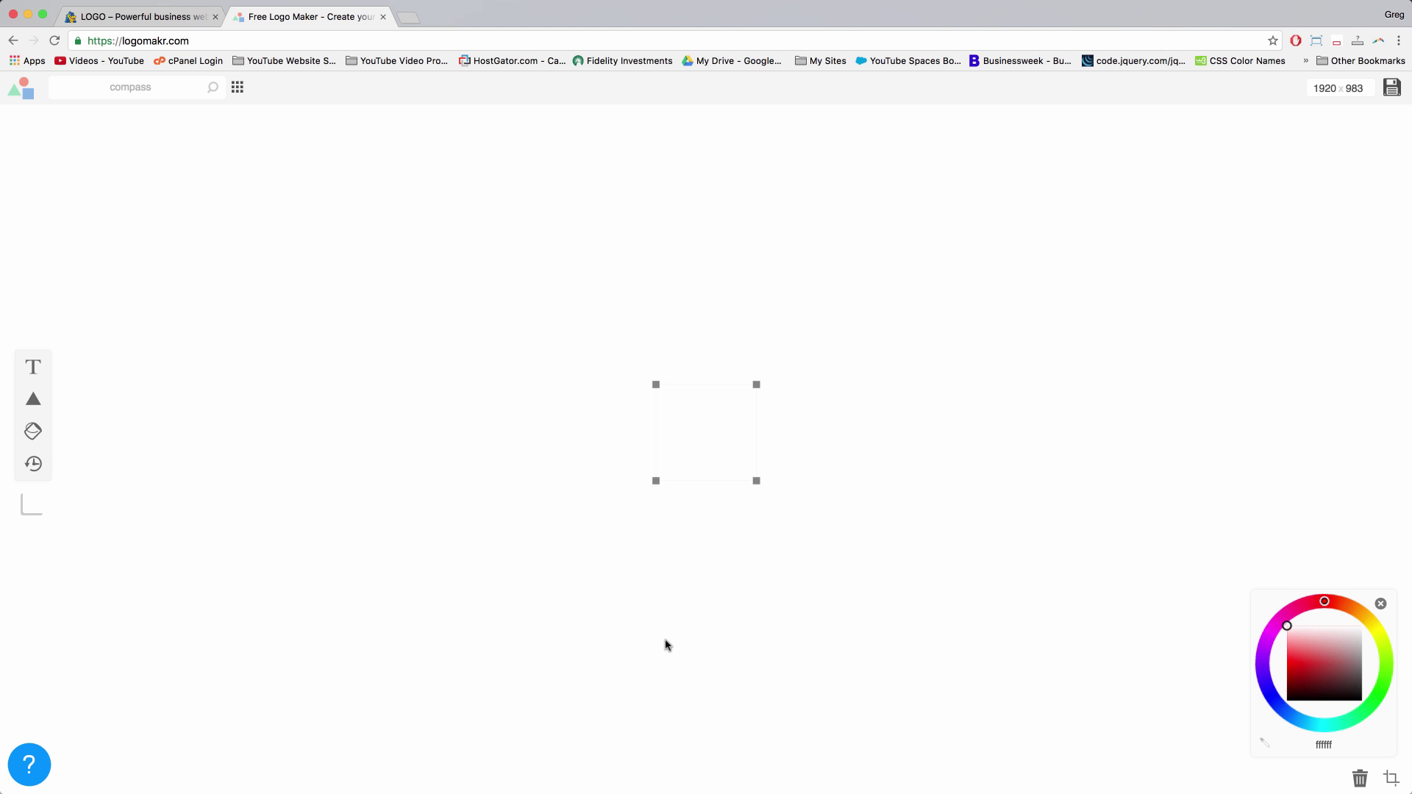
drag(656, 385, 613, 350)
click(34, 366)
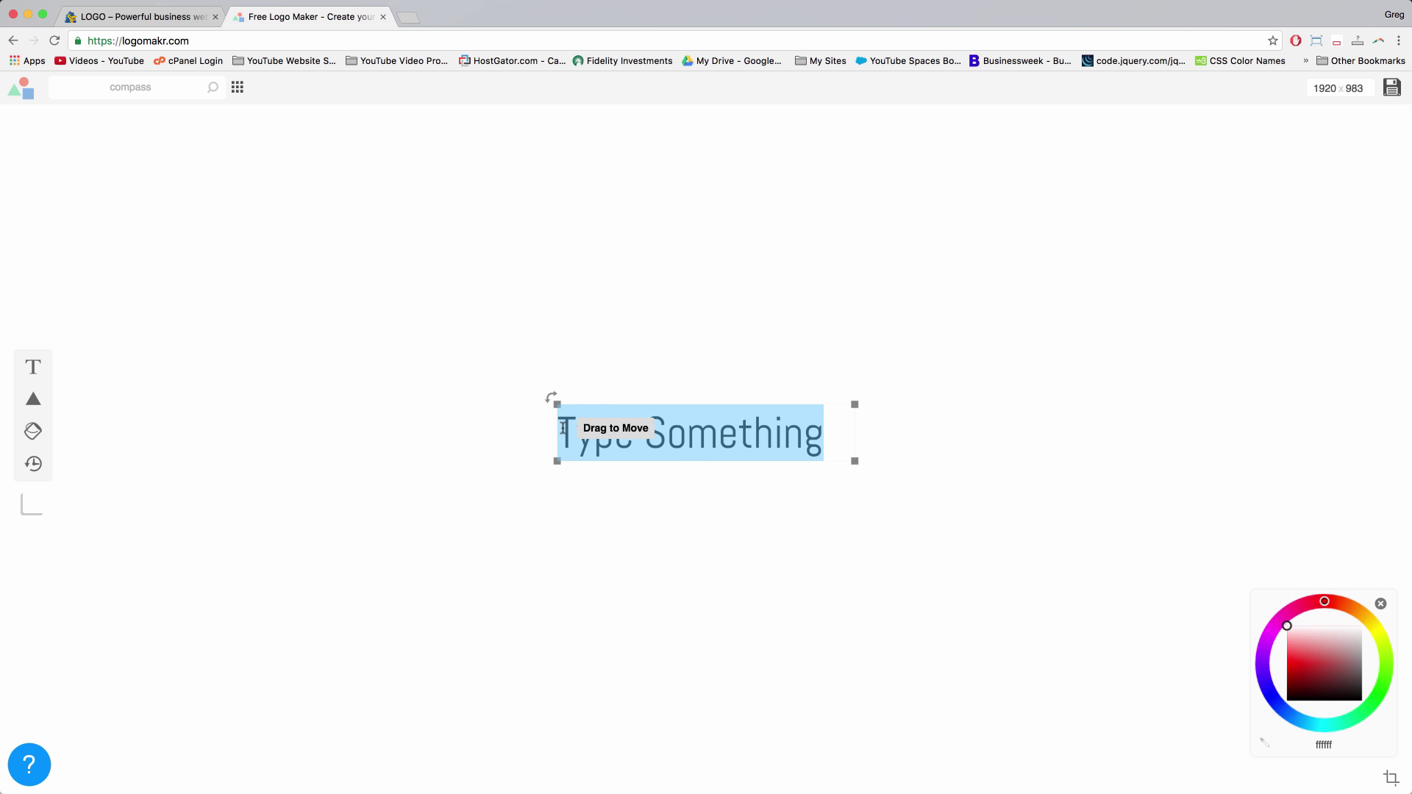
text(something)
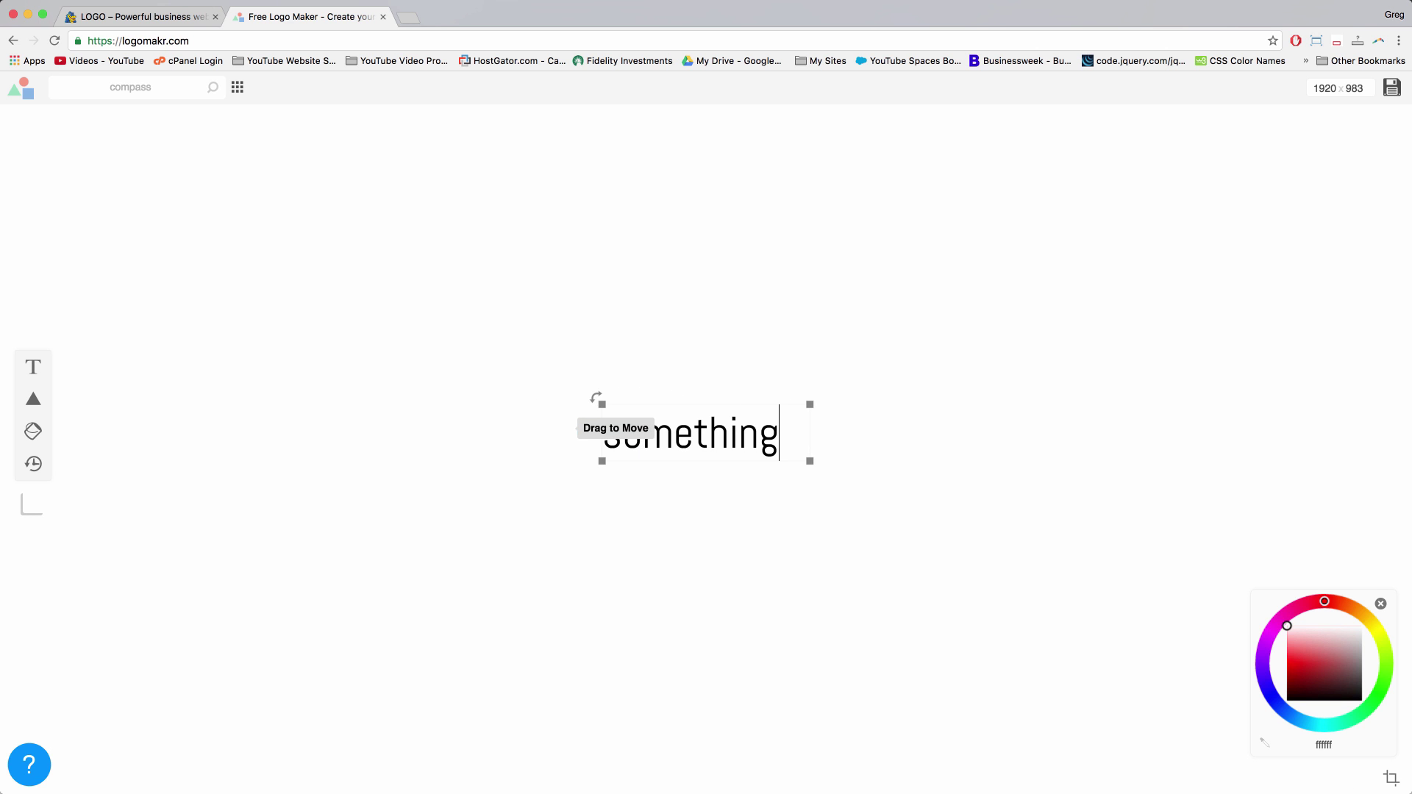
click(681, 434)
drag(682, 434, 867, 428)
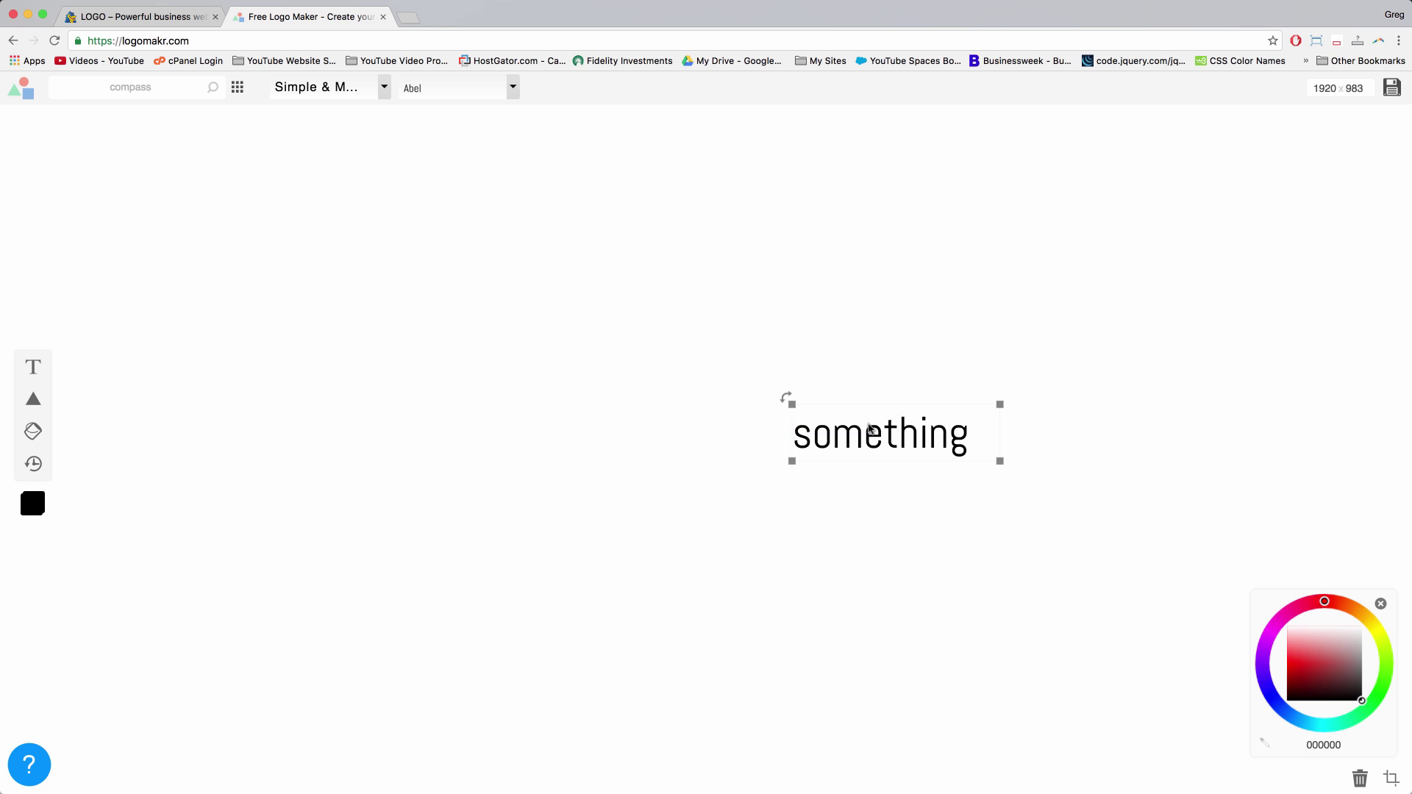
key(super+z)
key(super+z)
key(super+z)
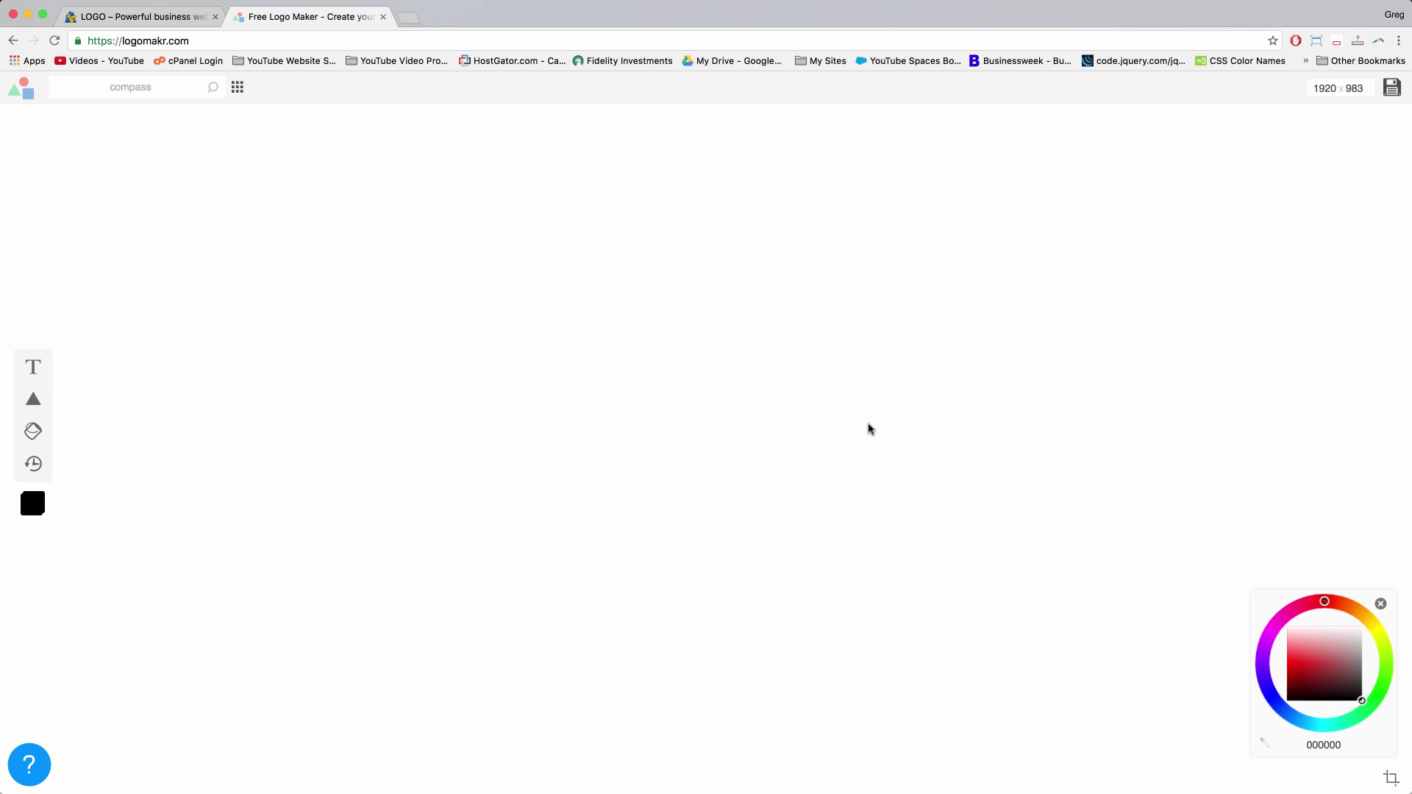
key(super+z)
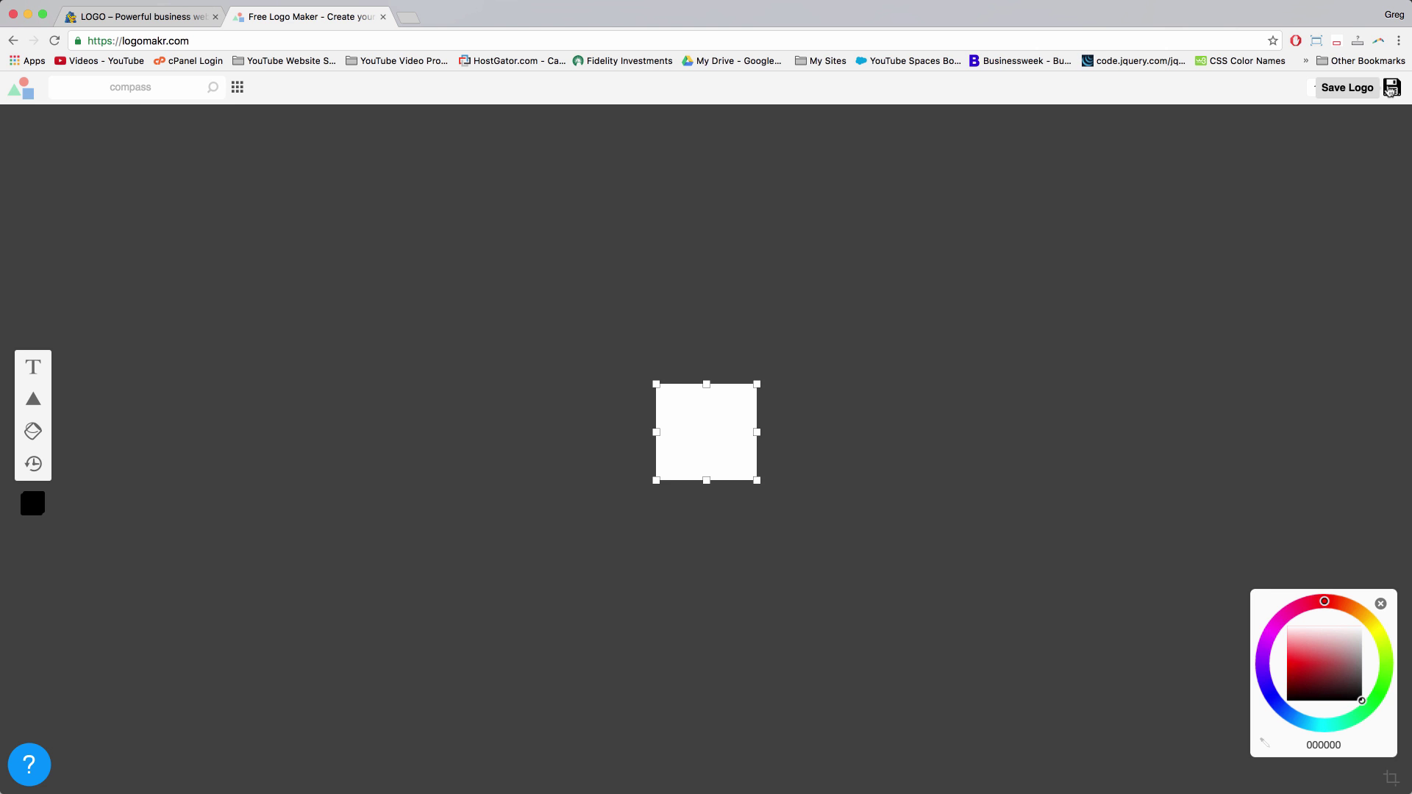
Save the logo and name the PNG file 'sydney-logo' on the Desktop.
click(1391, 89)
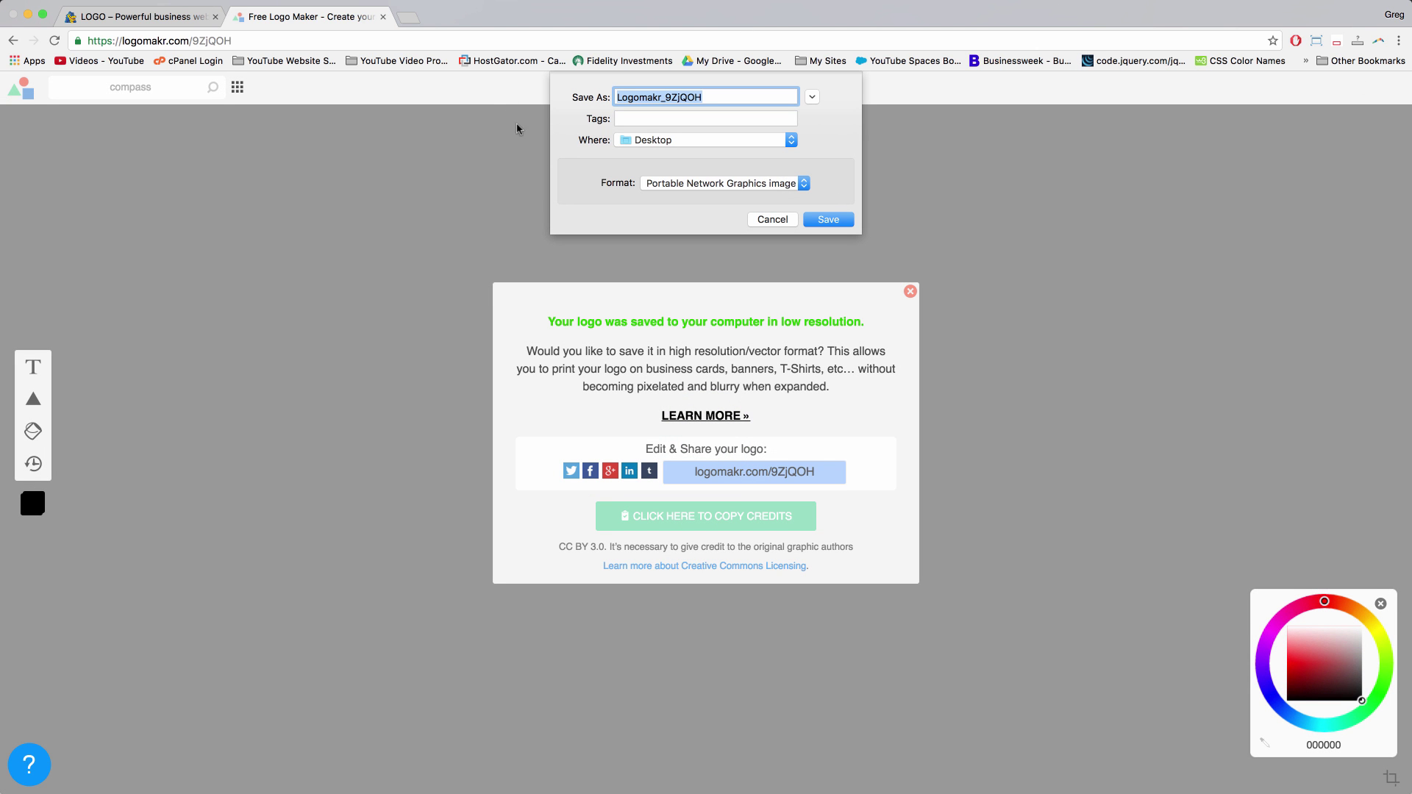
text(sydney-logo)
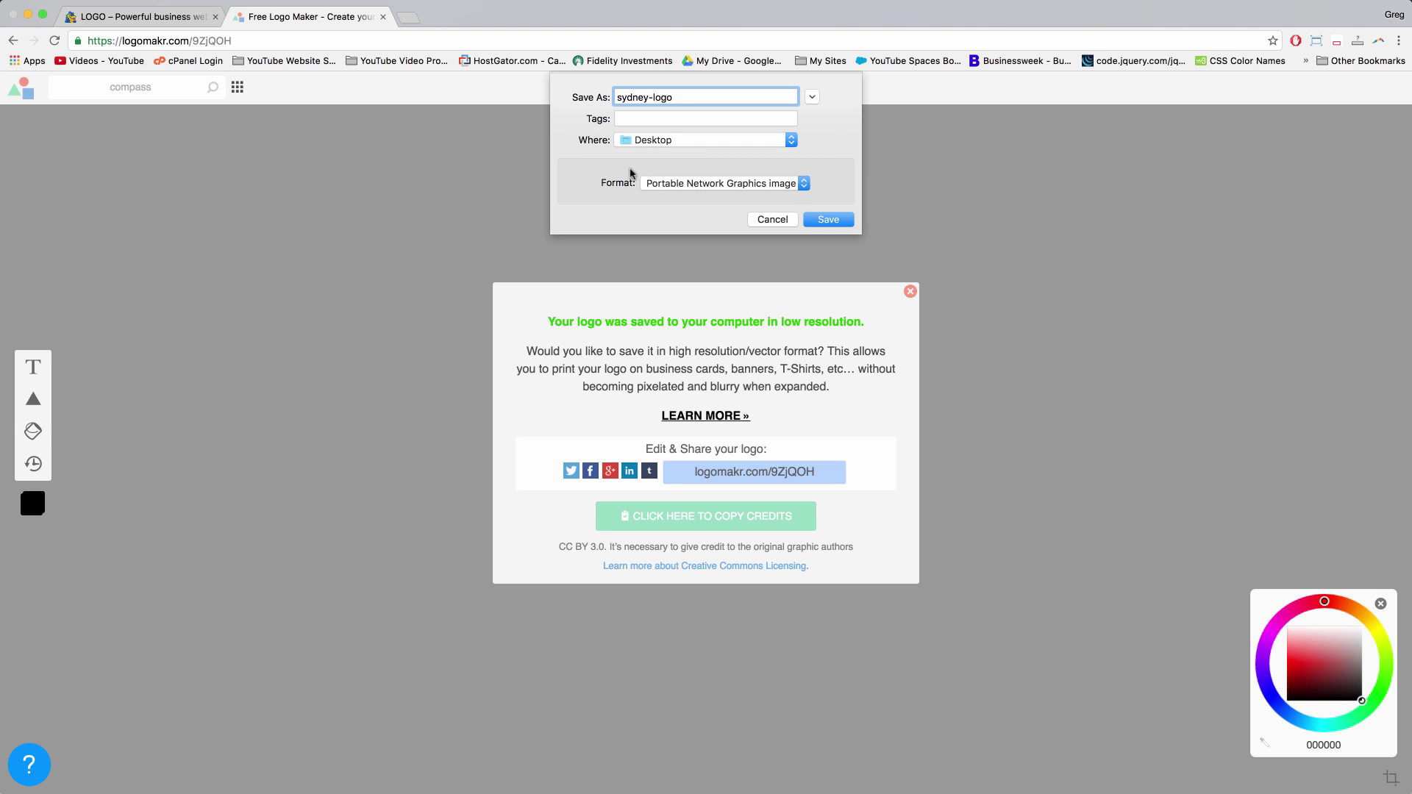
Confirm the save so sydney-logo downloads to the Desktop, keeping the credits notice open.
click(819, 220)
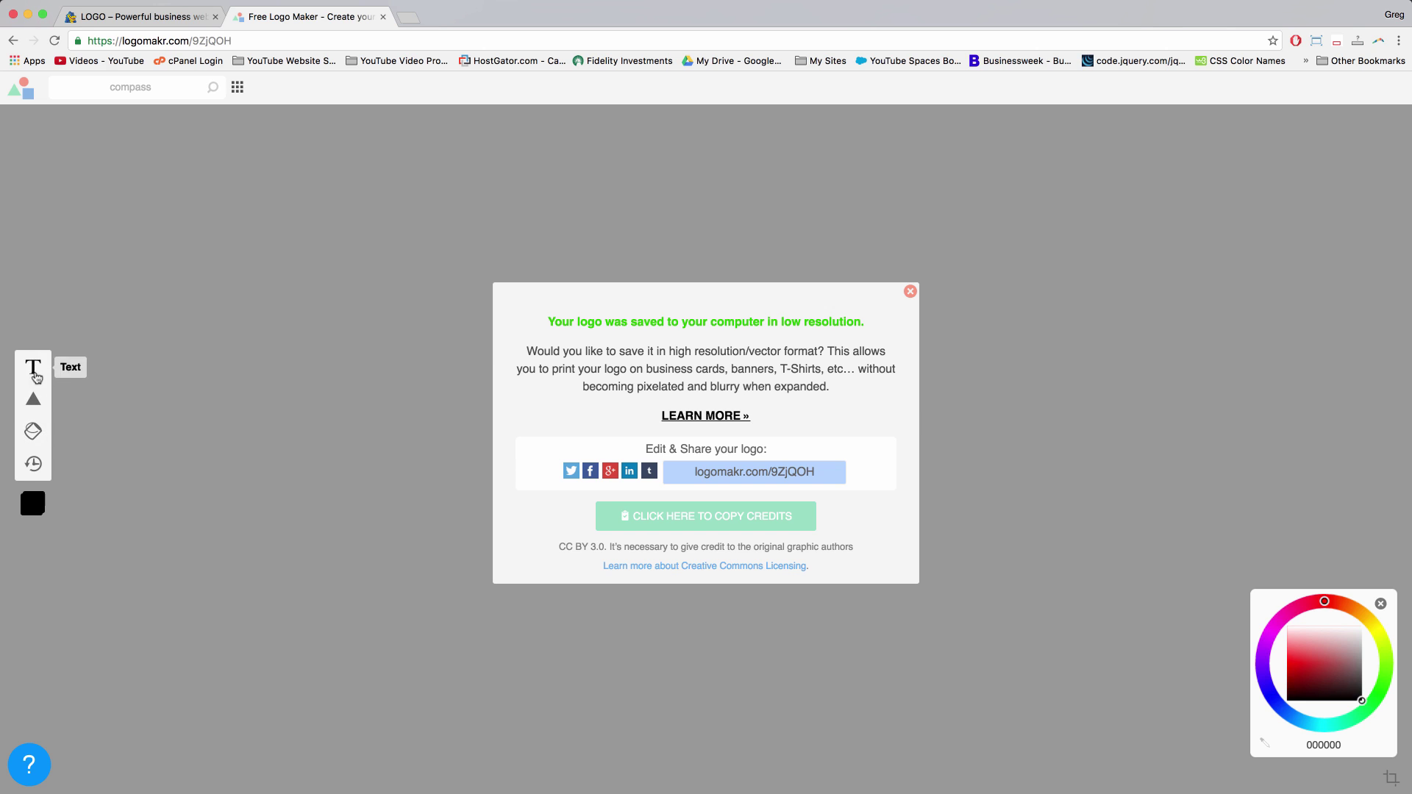
mouse_move(38, 402)
In the Customizer's Site title/tagline/logo panel, remove the current compass logo.
click(157, 23)
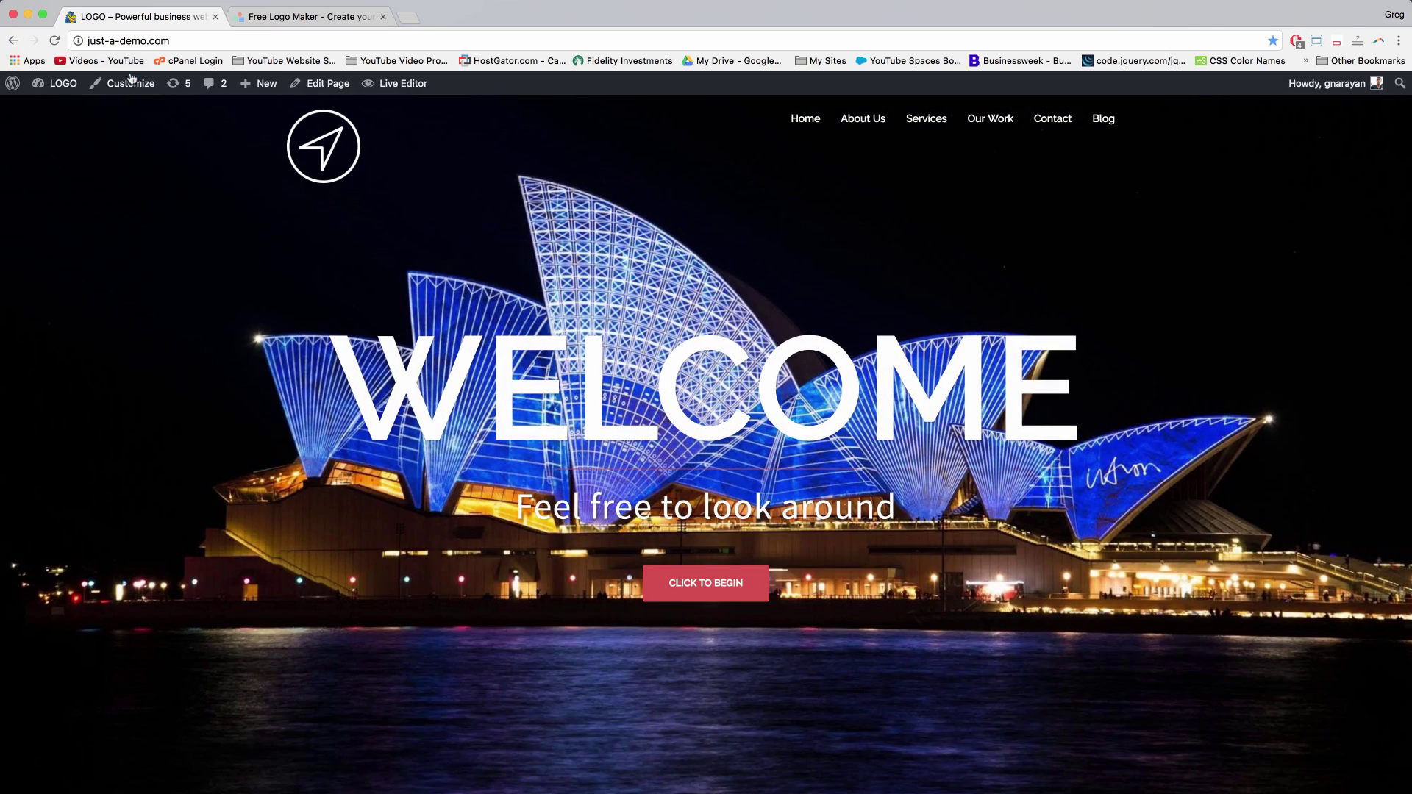
click(129, 85)
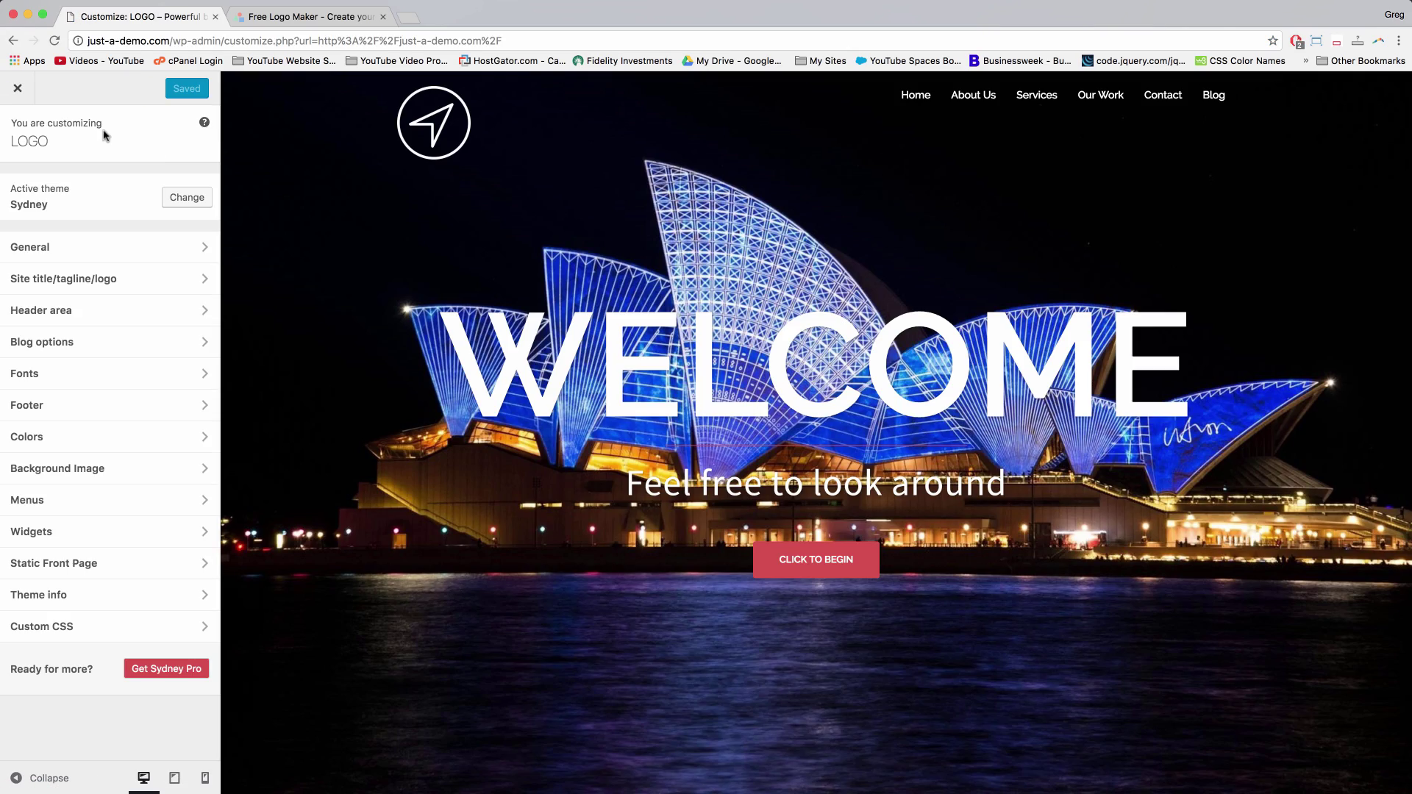
click(103, 284)
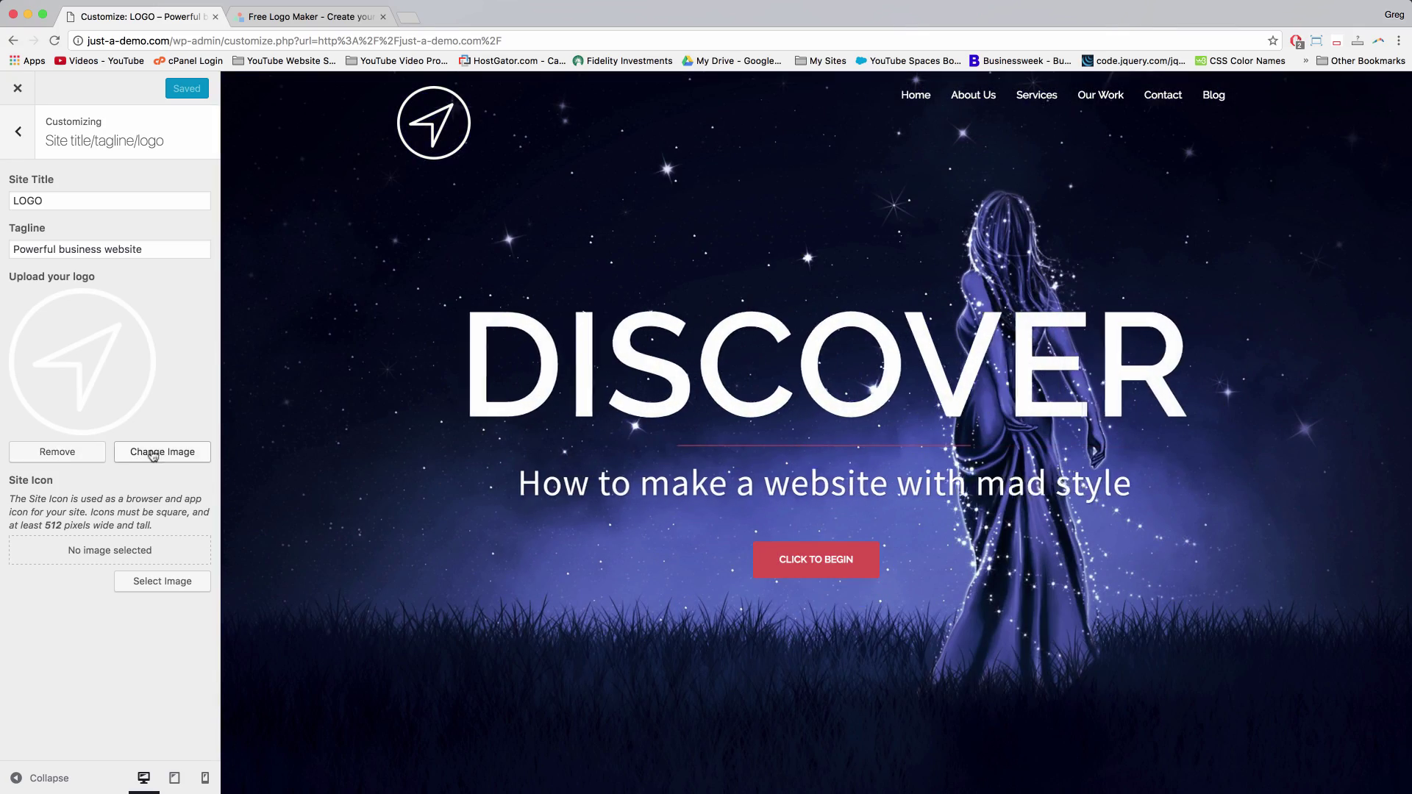
click(67, 454)
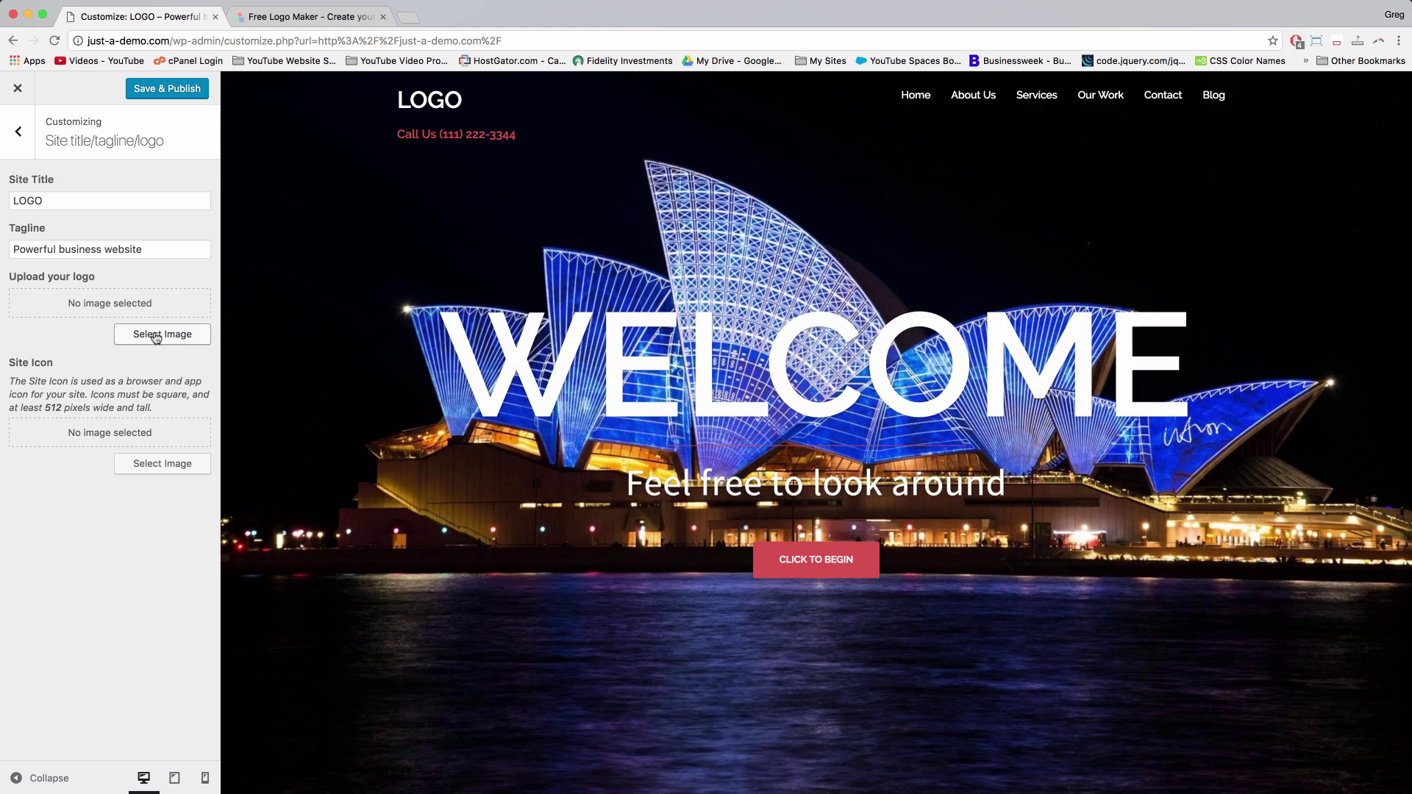
Upload sydney-logo.png from the Desktop and choose it as the Sydney site logo.
click(156, 336)
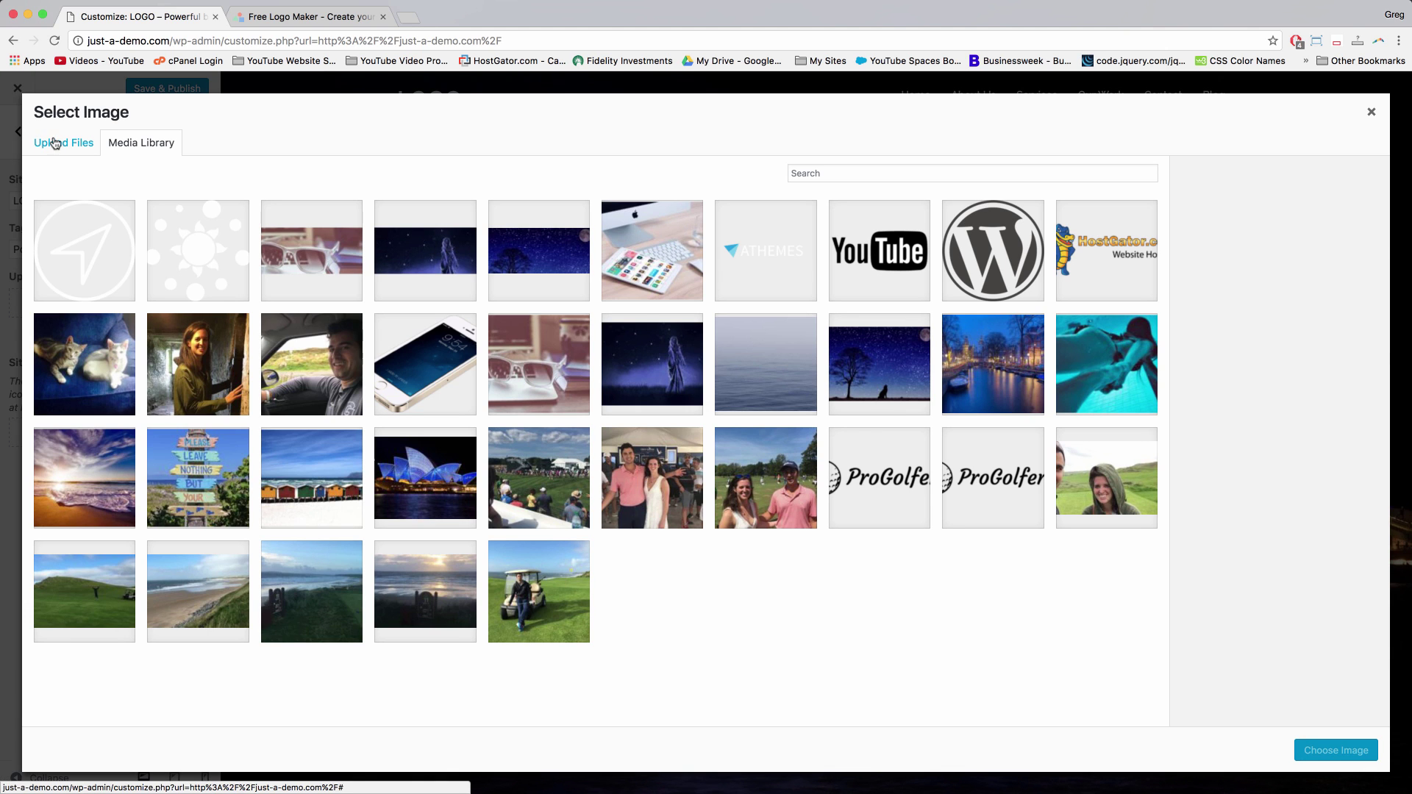
click(51, 143)
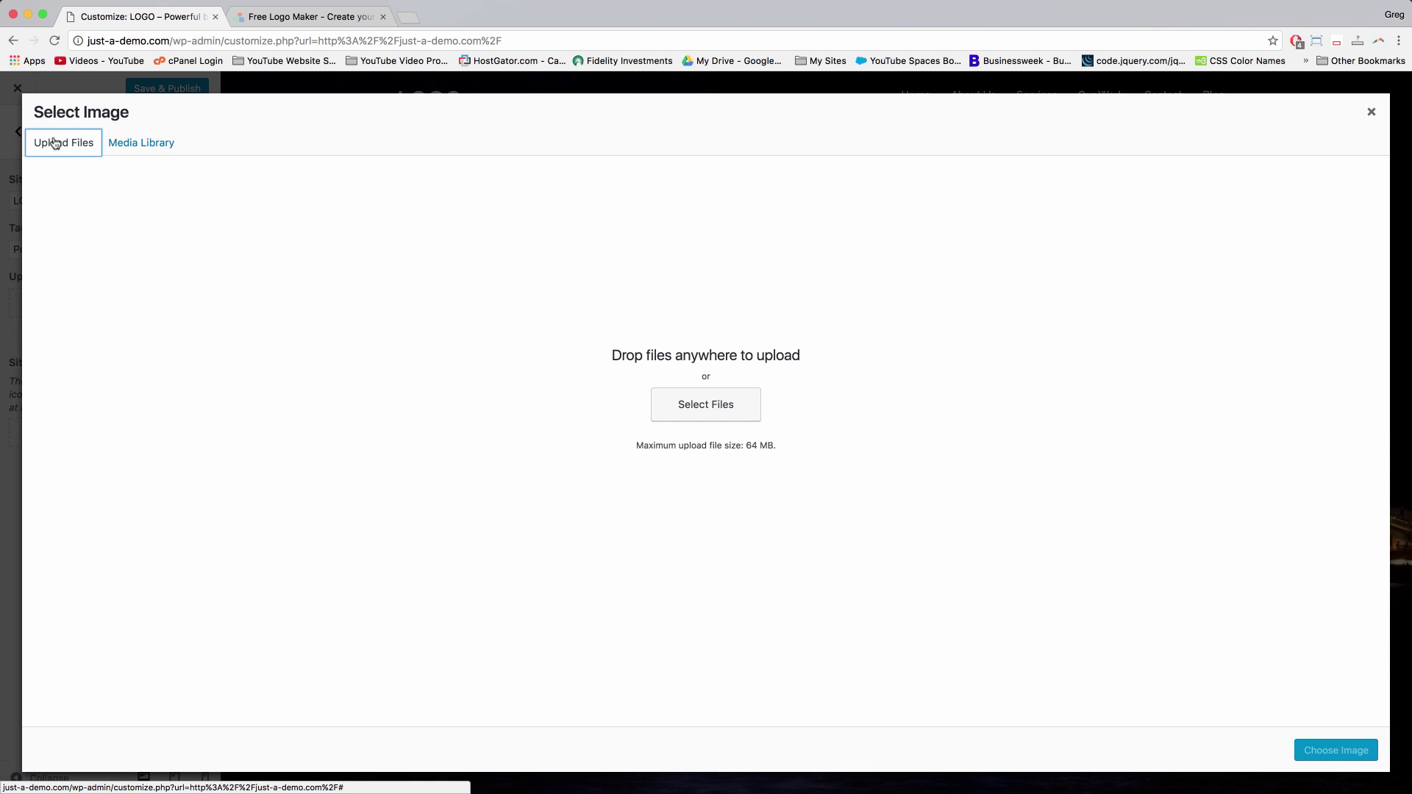
click(705, 410)
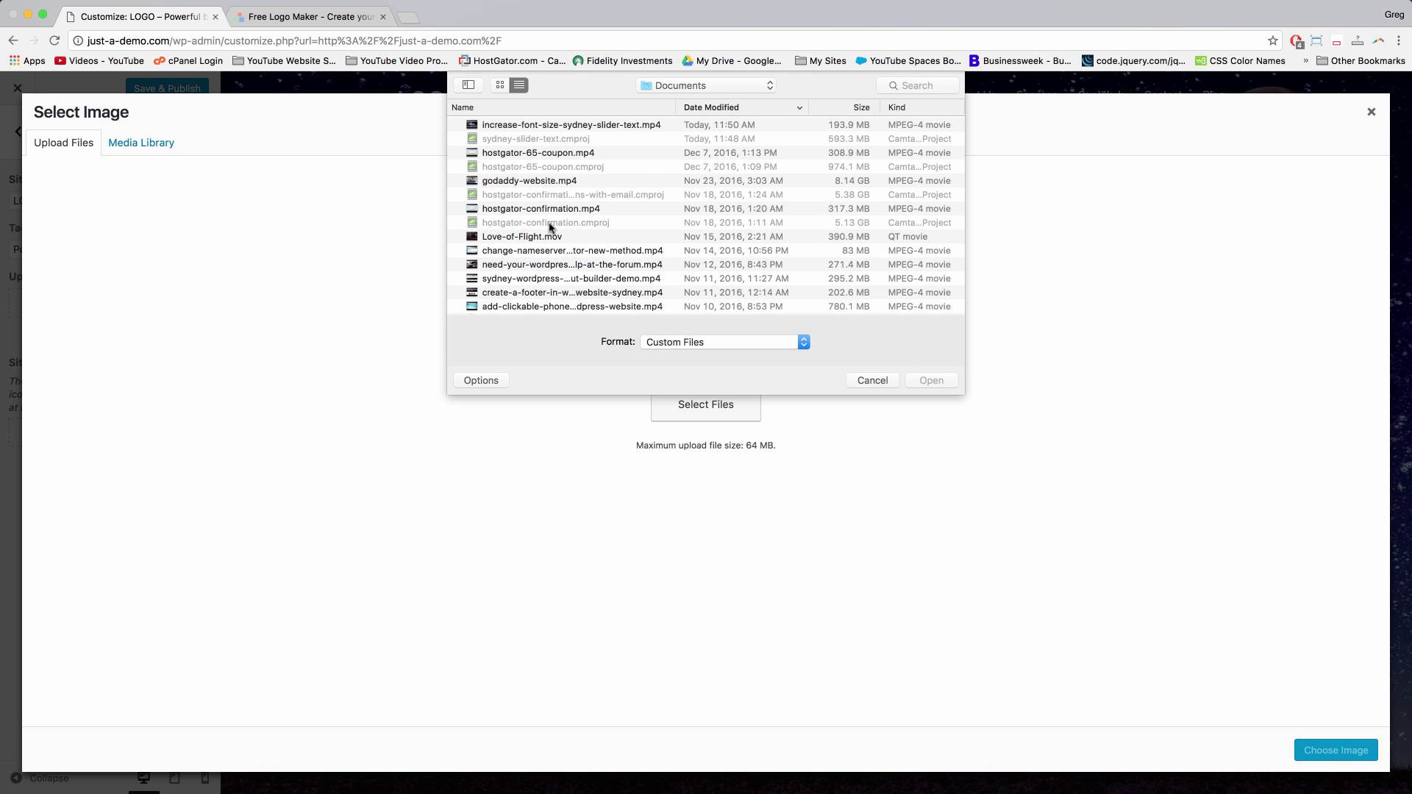
click(732, 87)
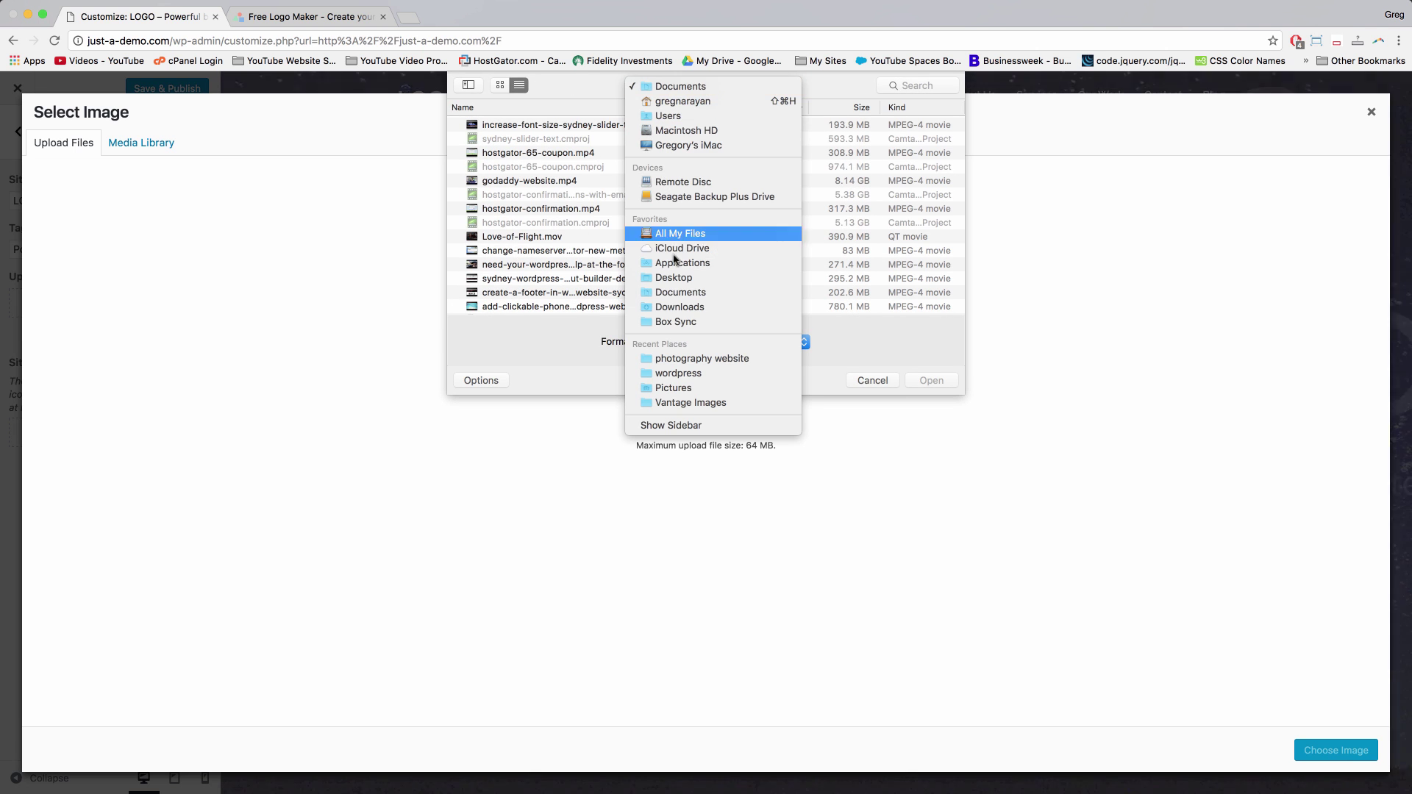
click(680, 307)
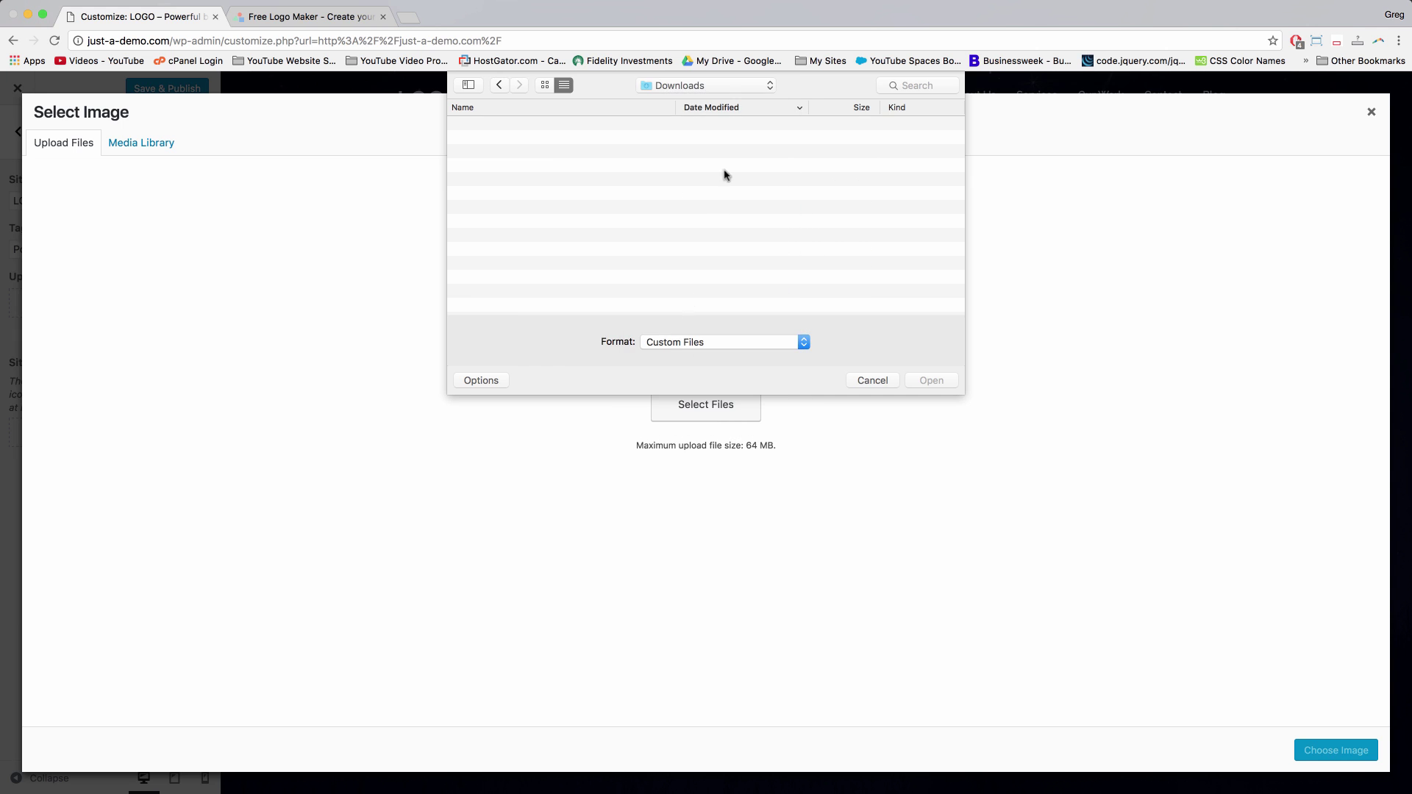
click(671, 87)
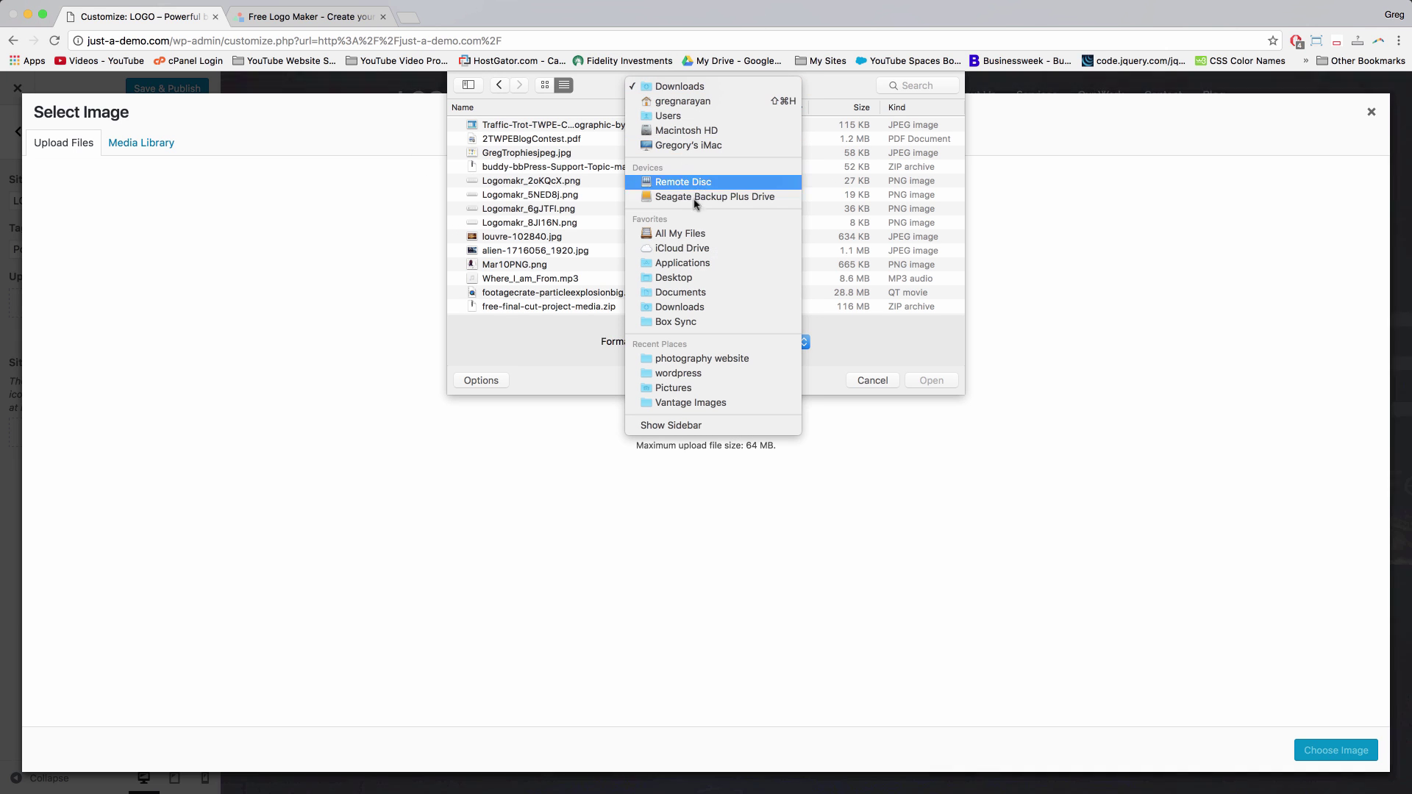
click(687, 283)
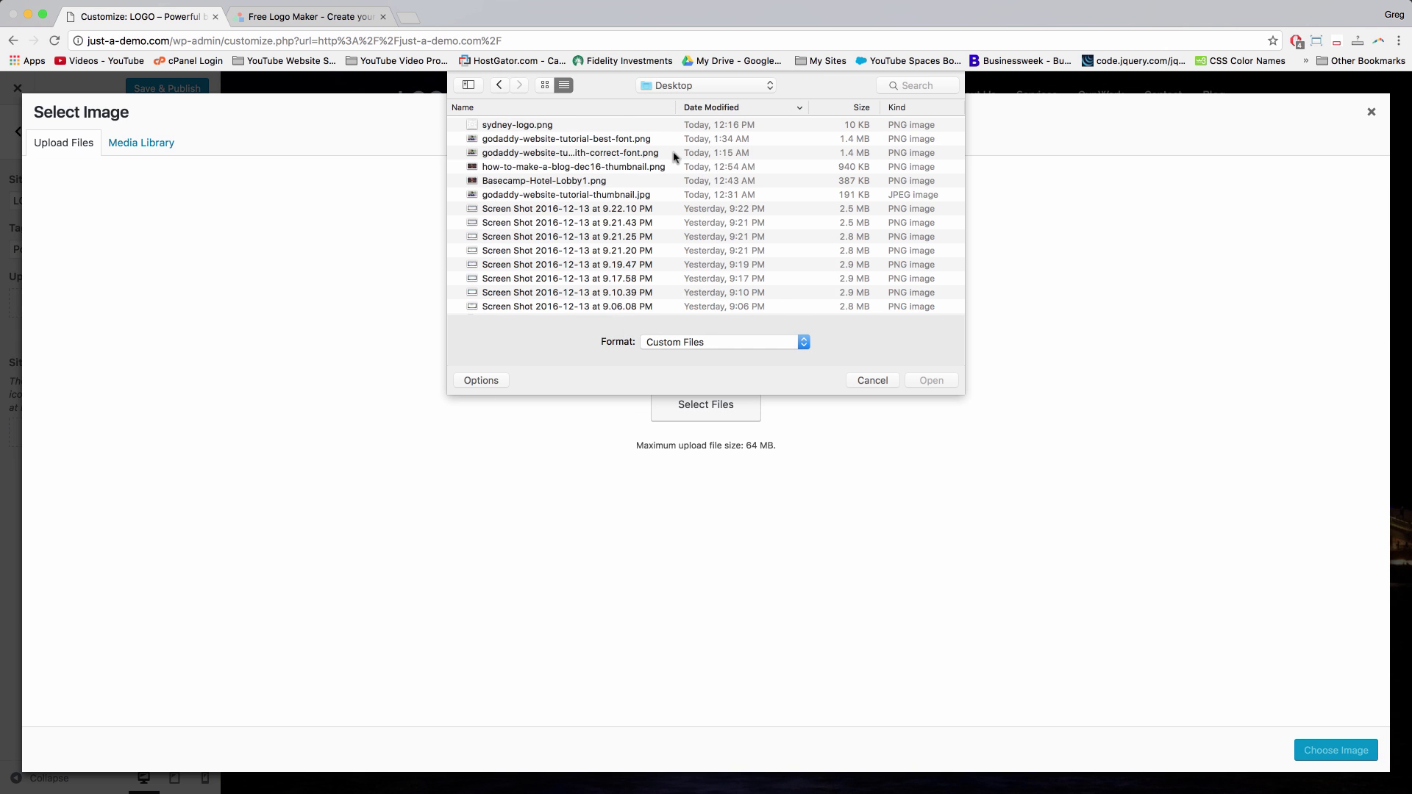
click(513, 127)
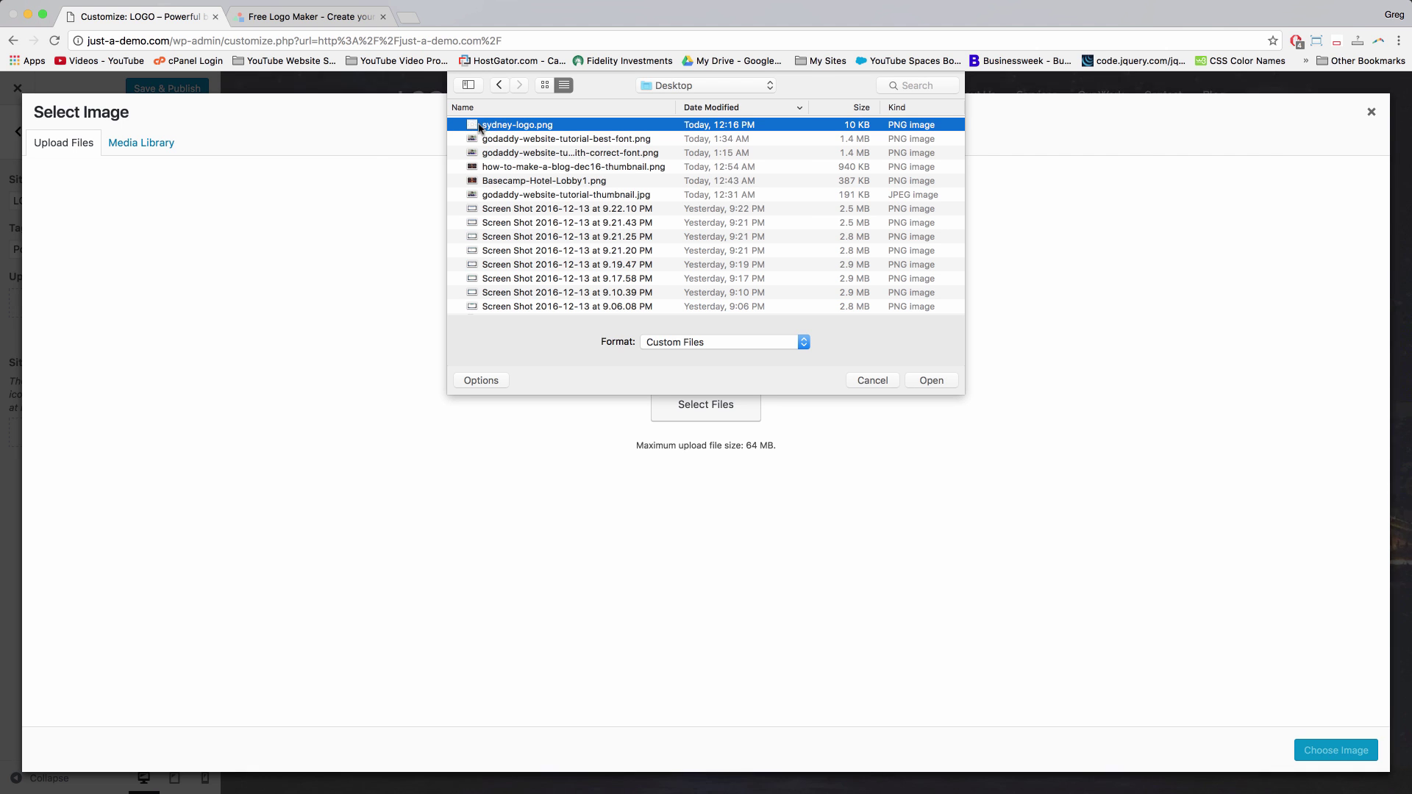
click(930, 383)
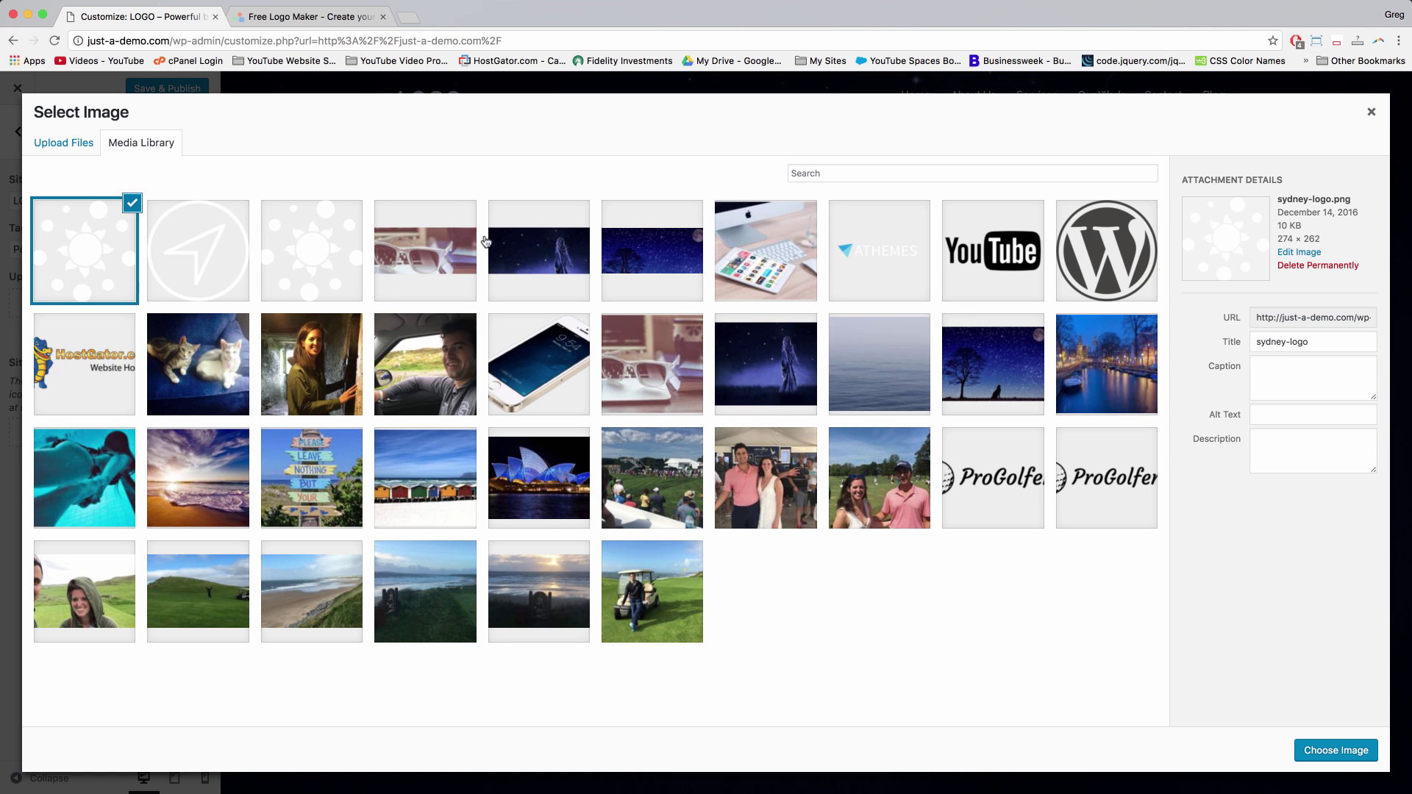
click(1335, 752)
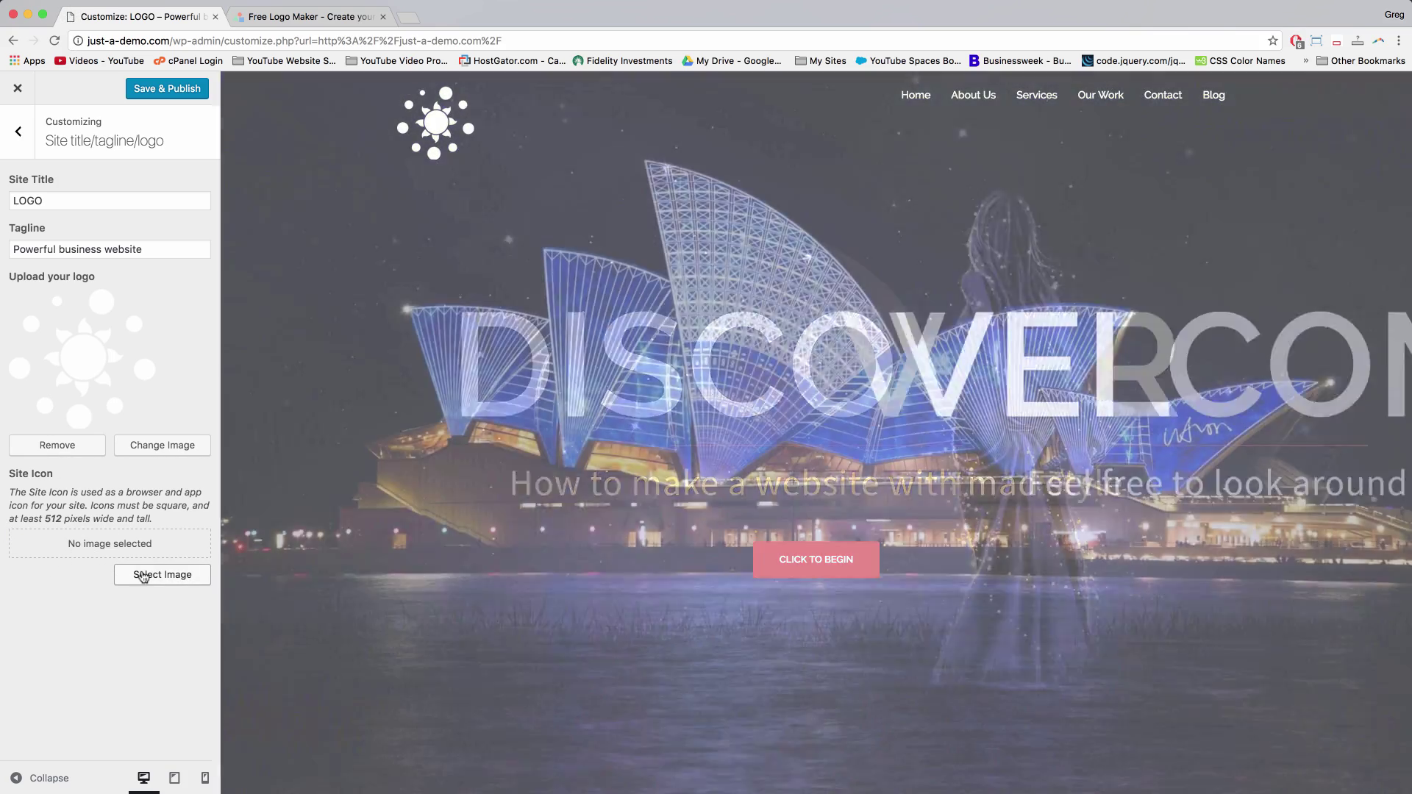
Set sydney-logo as the site icon without cropping, then Save & Publish the Customizer.
click(144, 575)
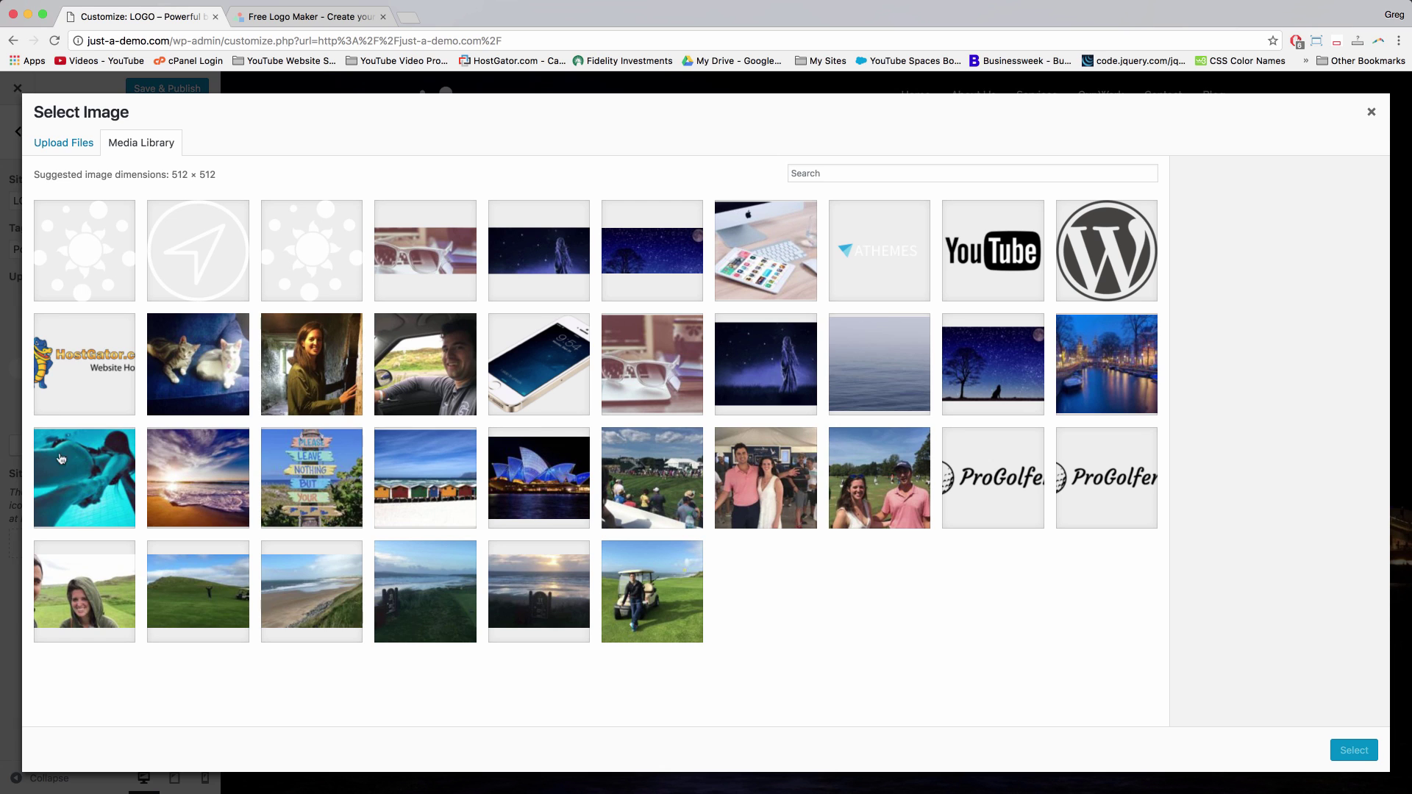
click(83, 286)
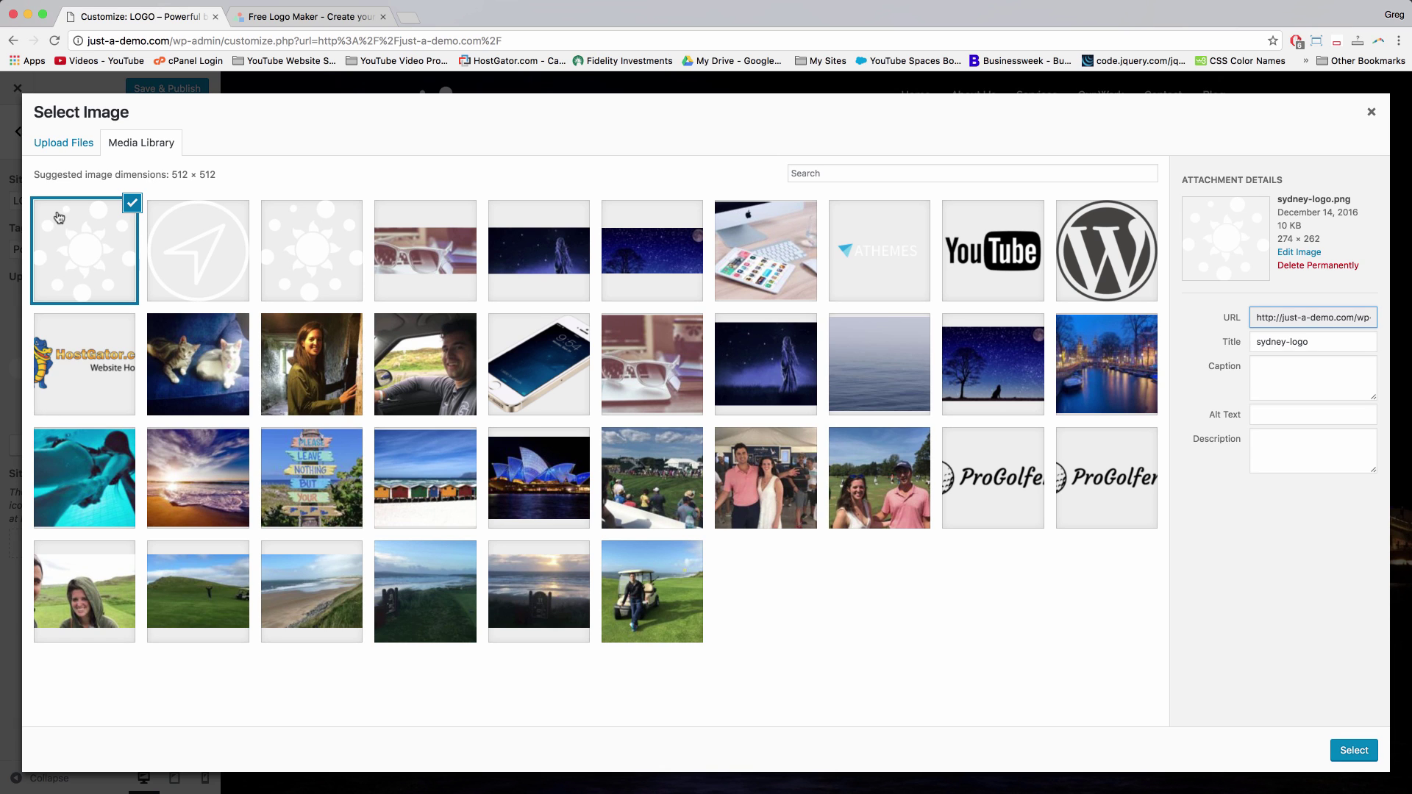
click(1354, 750)
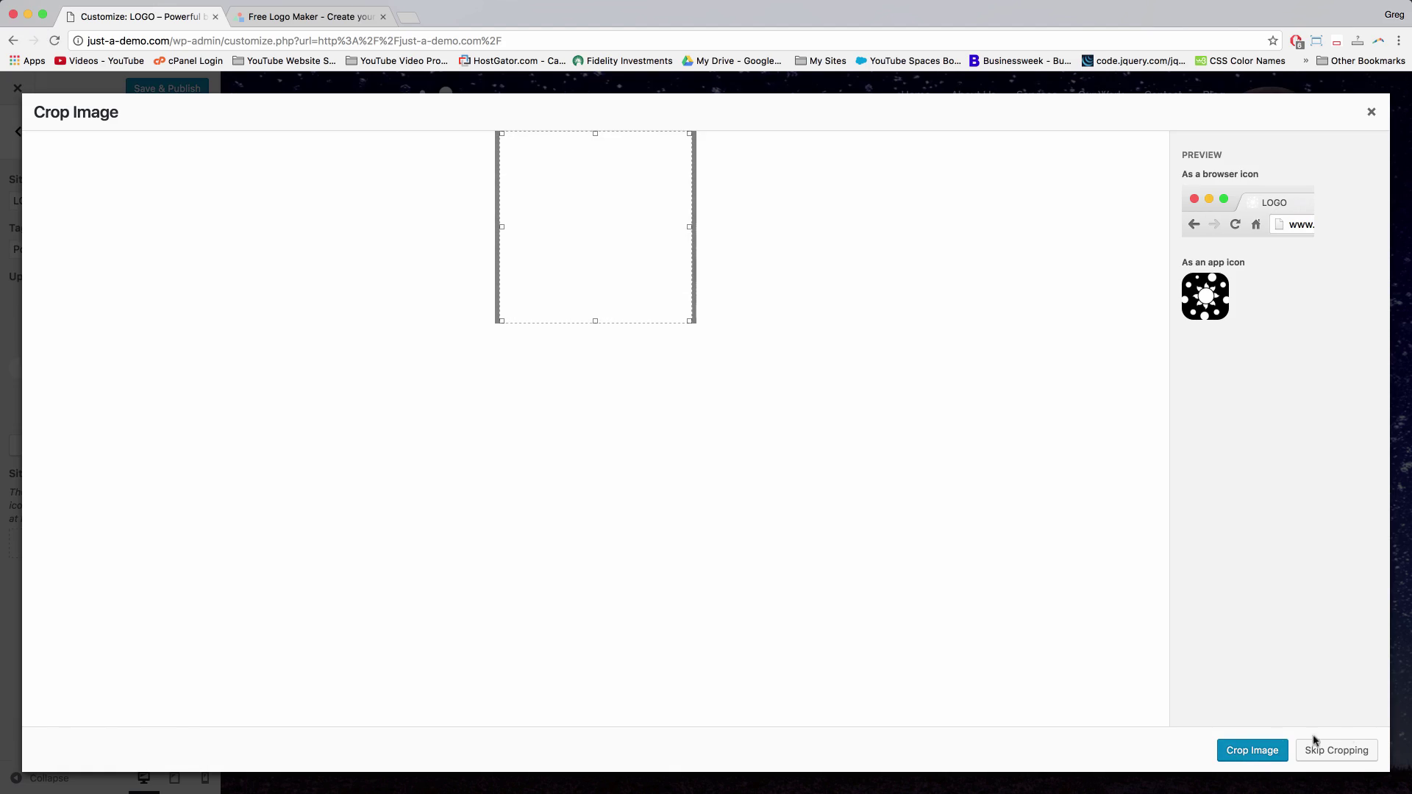
click(1346, 757)
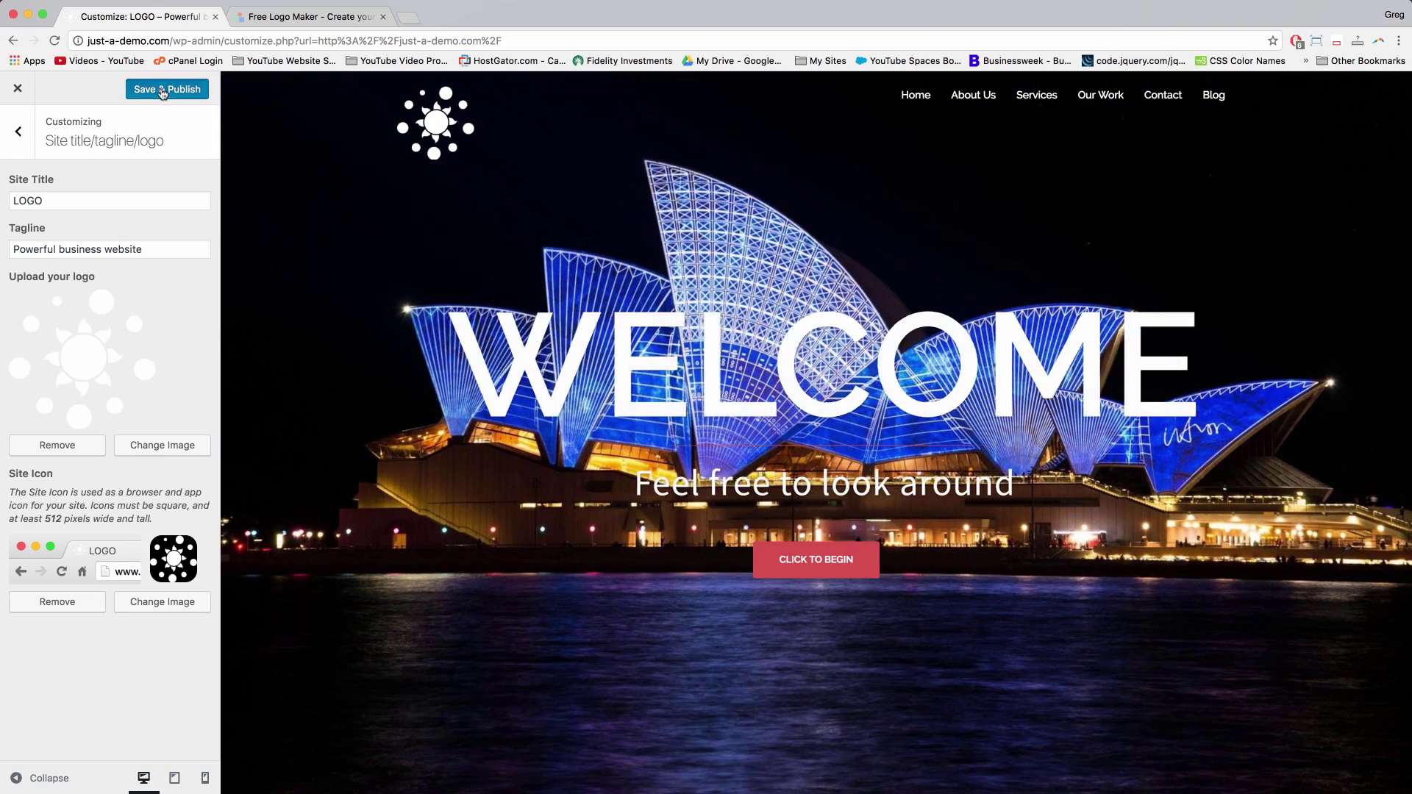
click(163, 90)
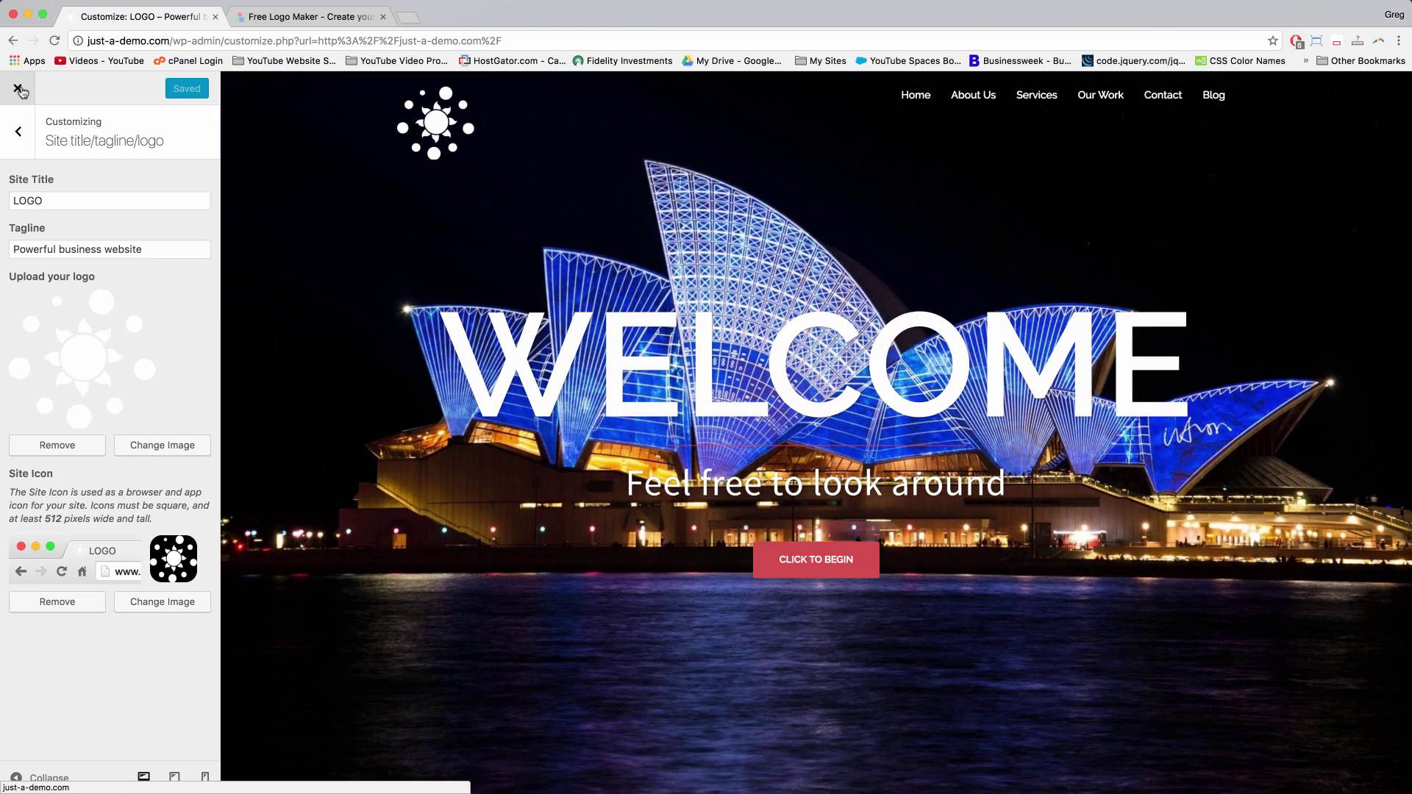
Close the Customizer and open the Credits page from Dashboard > Pages for editing.
click(18, 89)
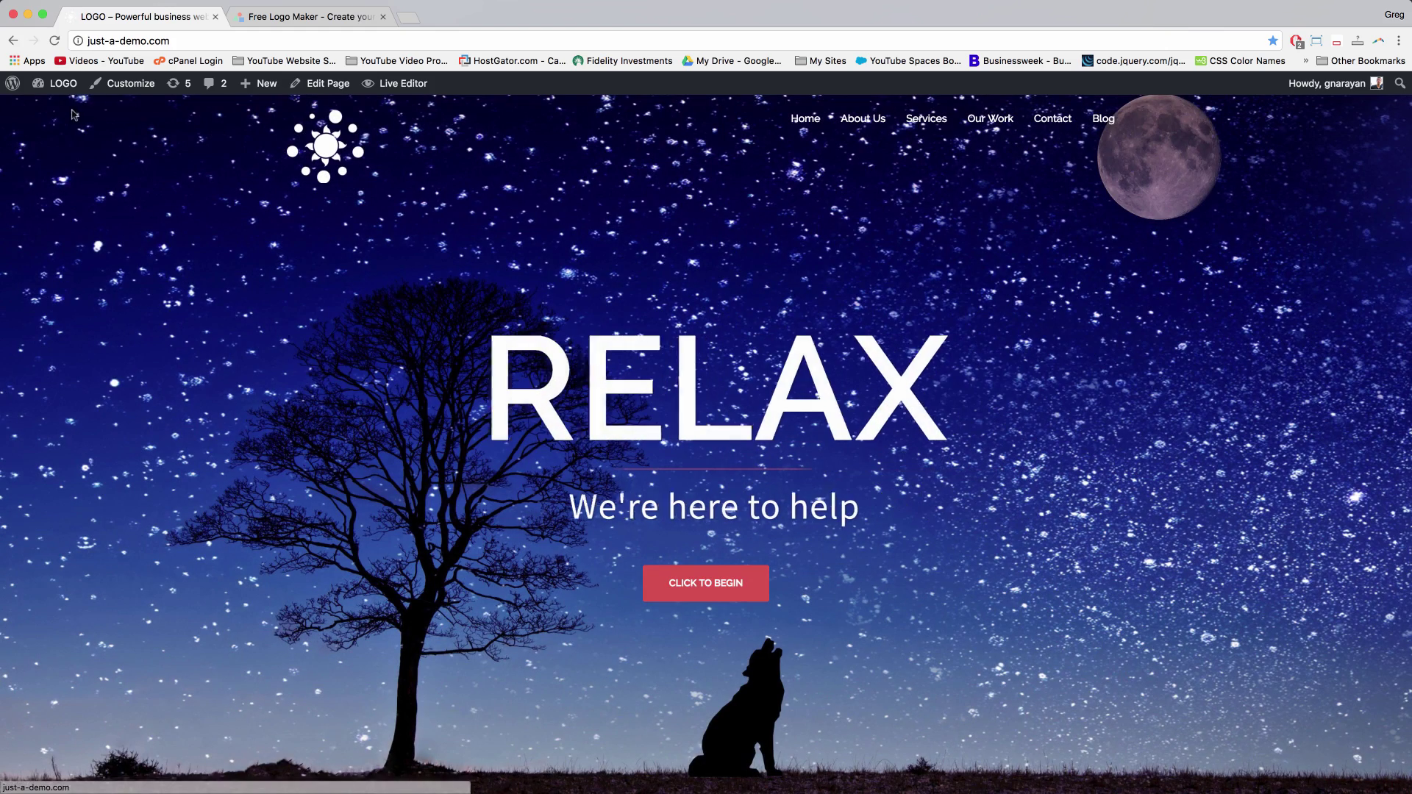
mouse_move(52, 91)
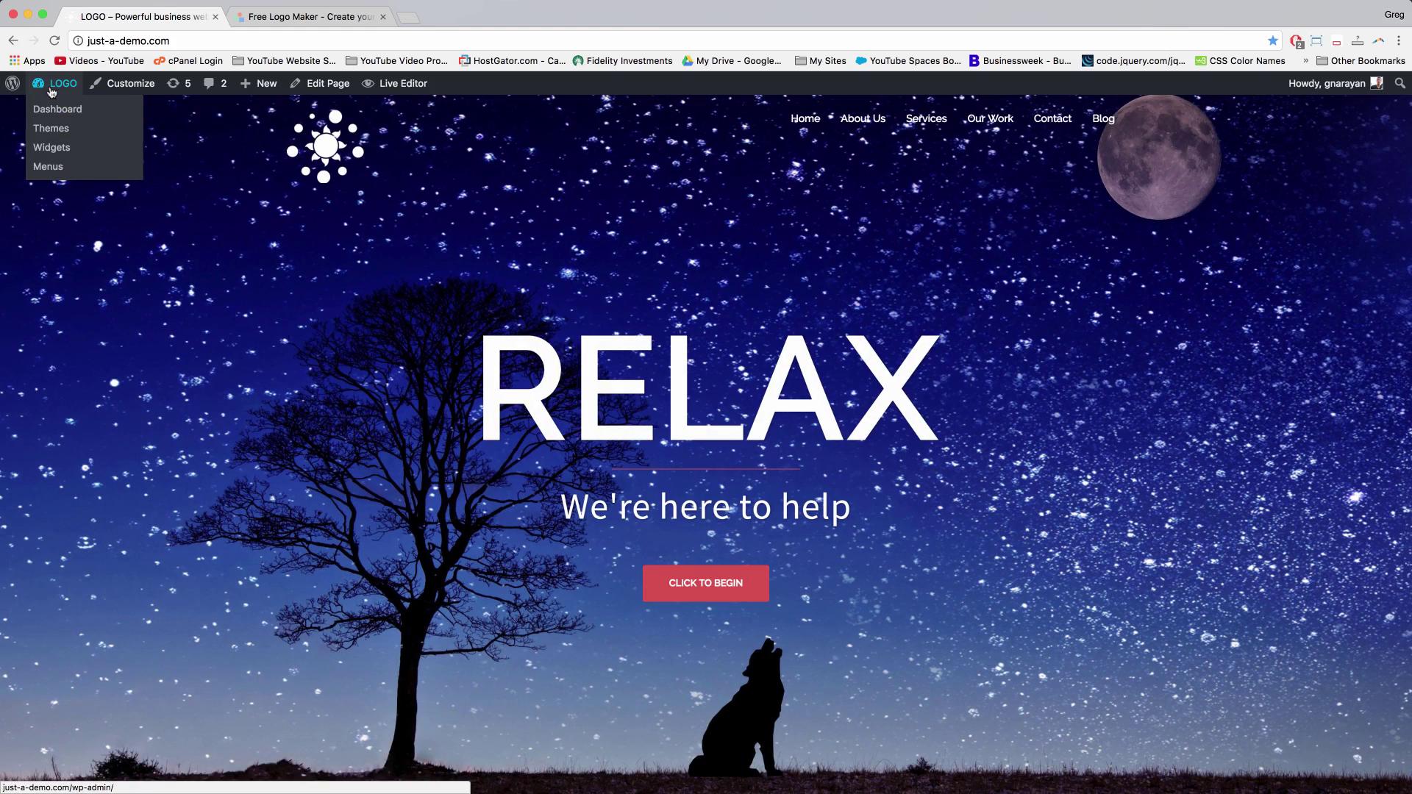
click(309, 16)
click(126, 19)
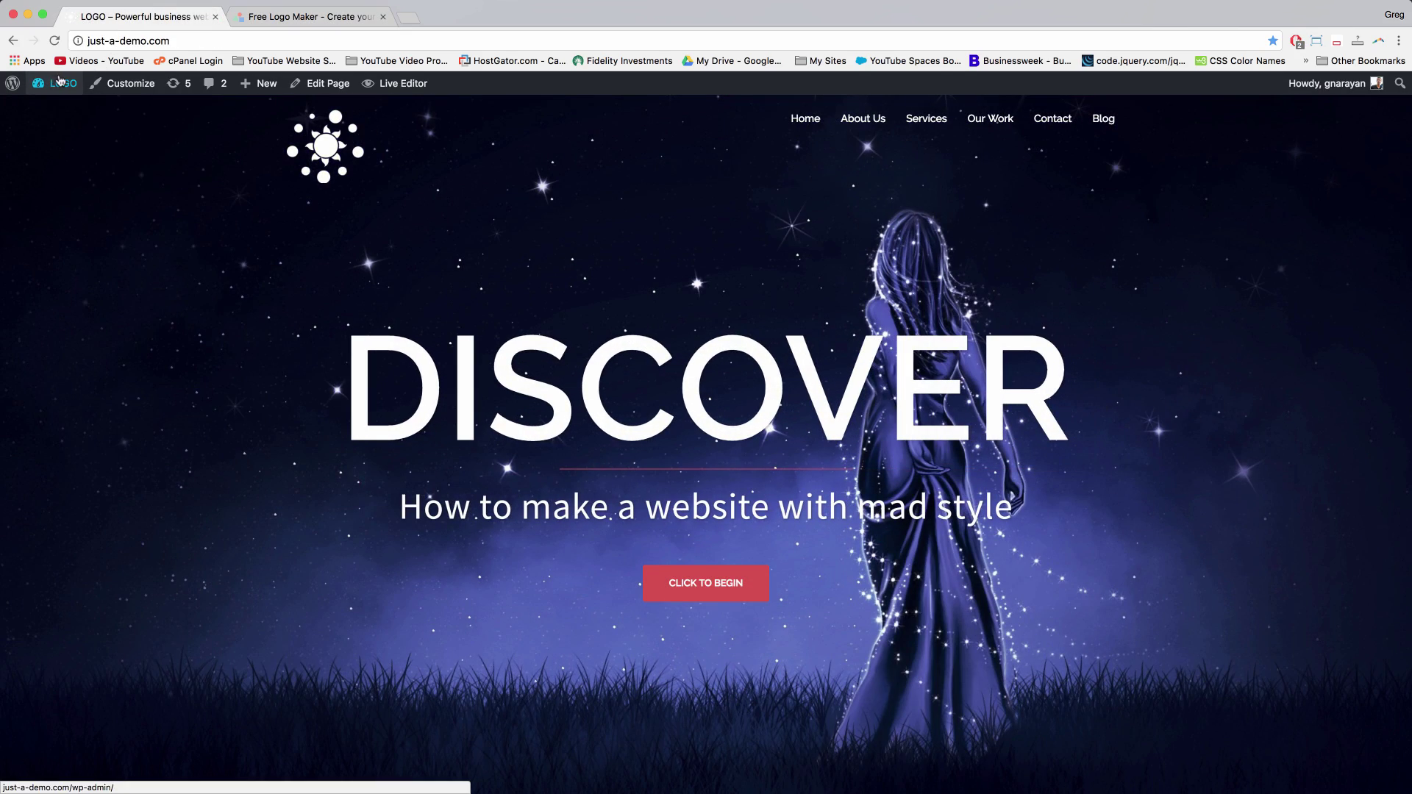
mouse_move(67, 85)
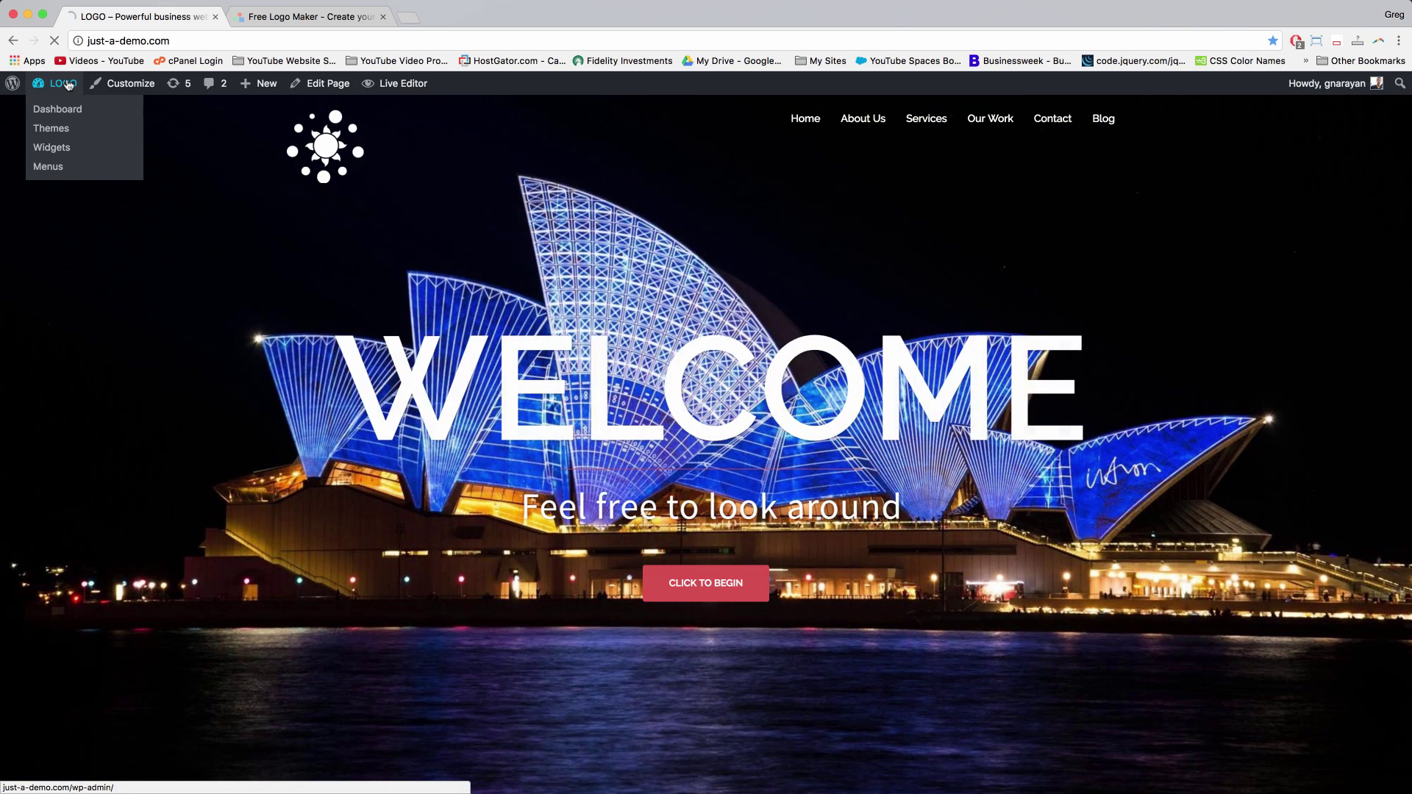
click(67, 85)
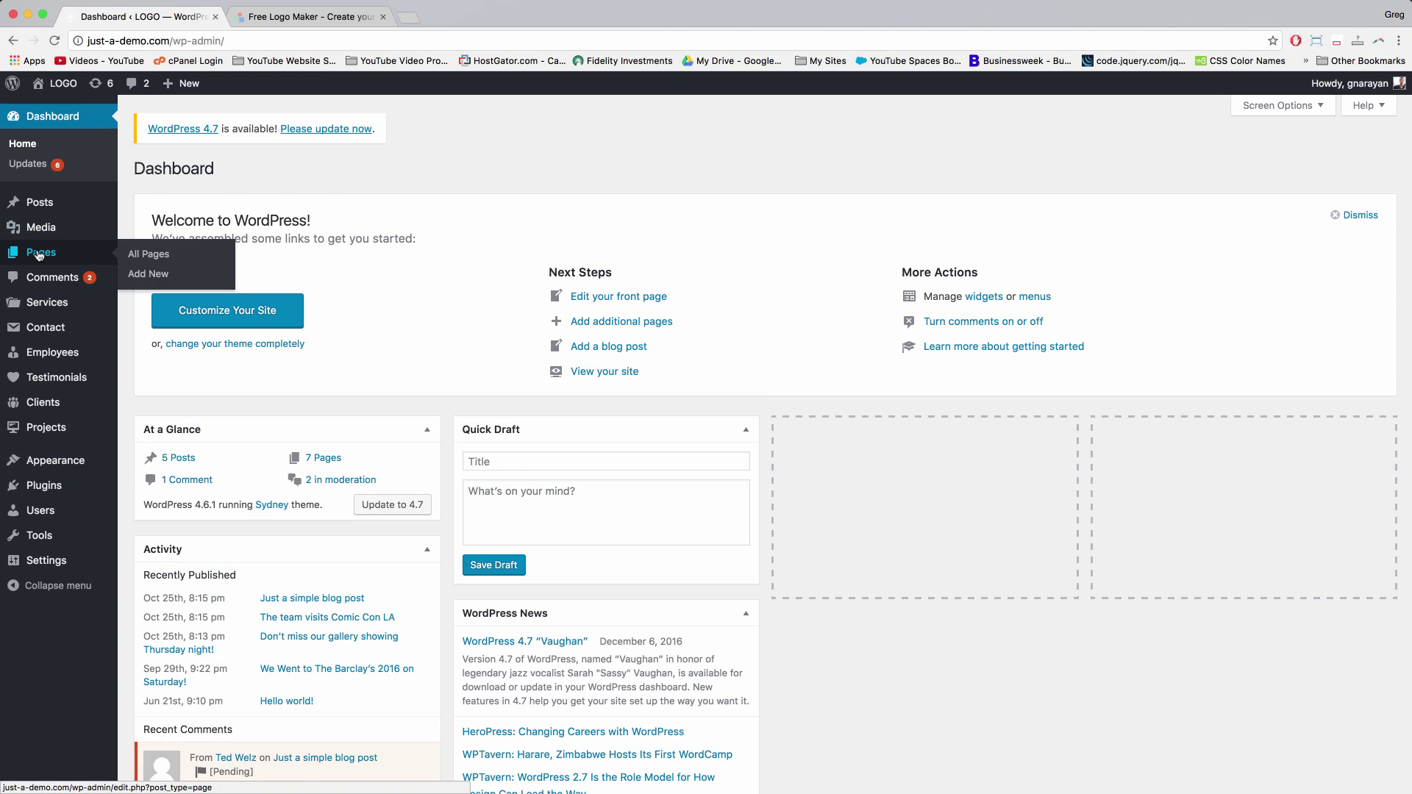
click(39, 254)
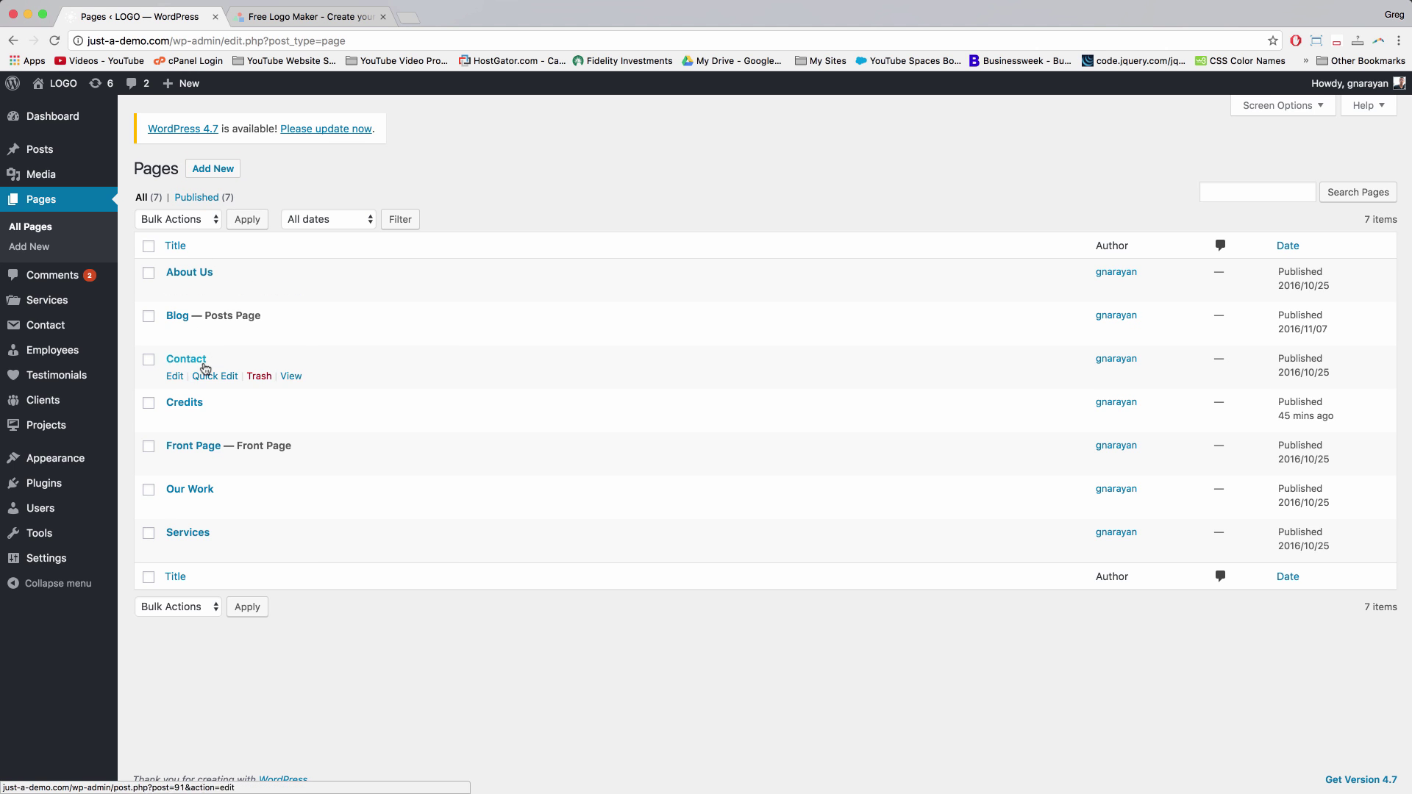
click(179, 403)
click(193, 404)
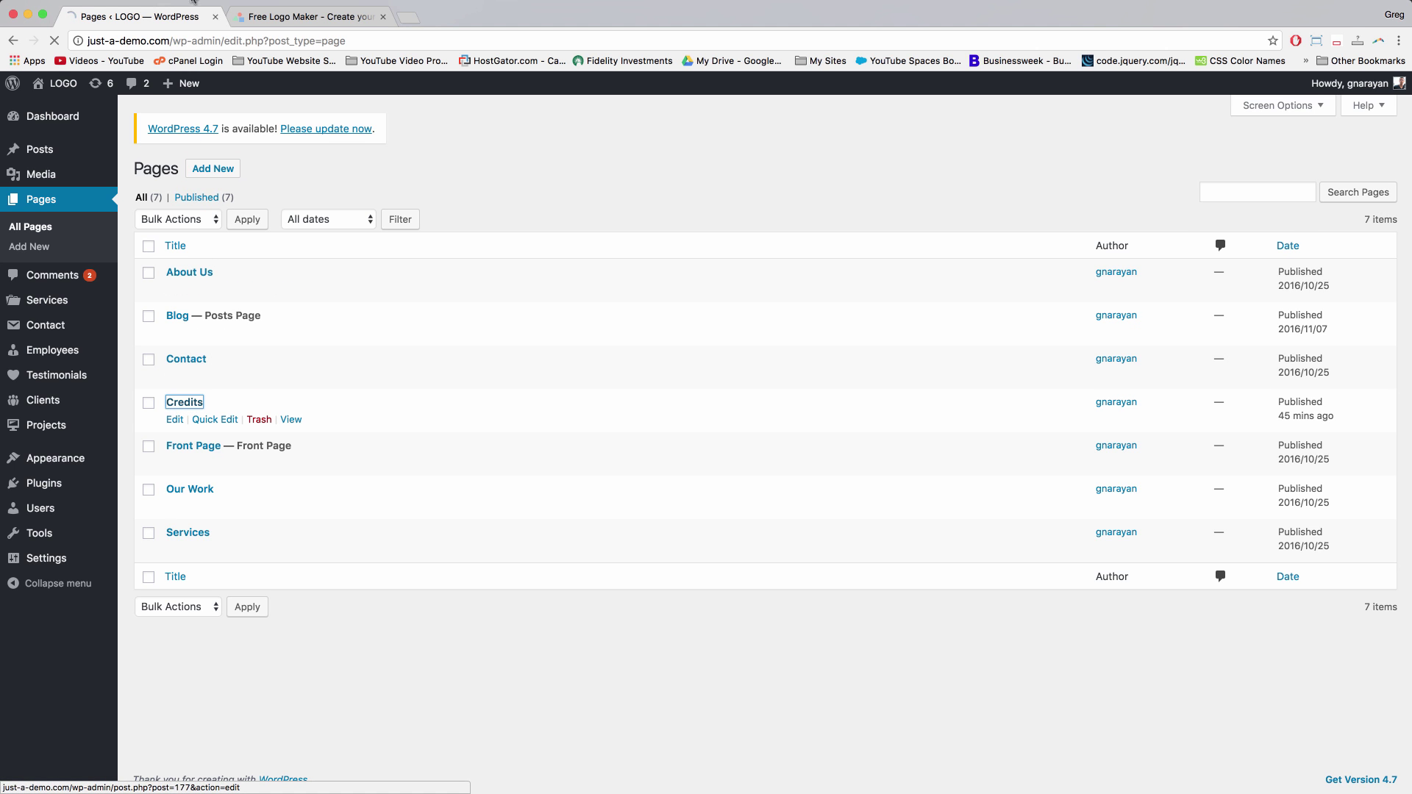
Copy the logo attribution credits from Logomakr's save confirmation.
click(313, 16)
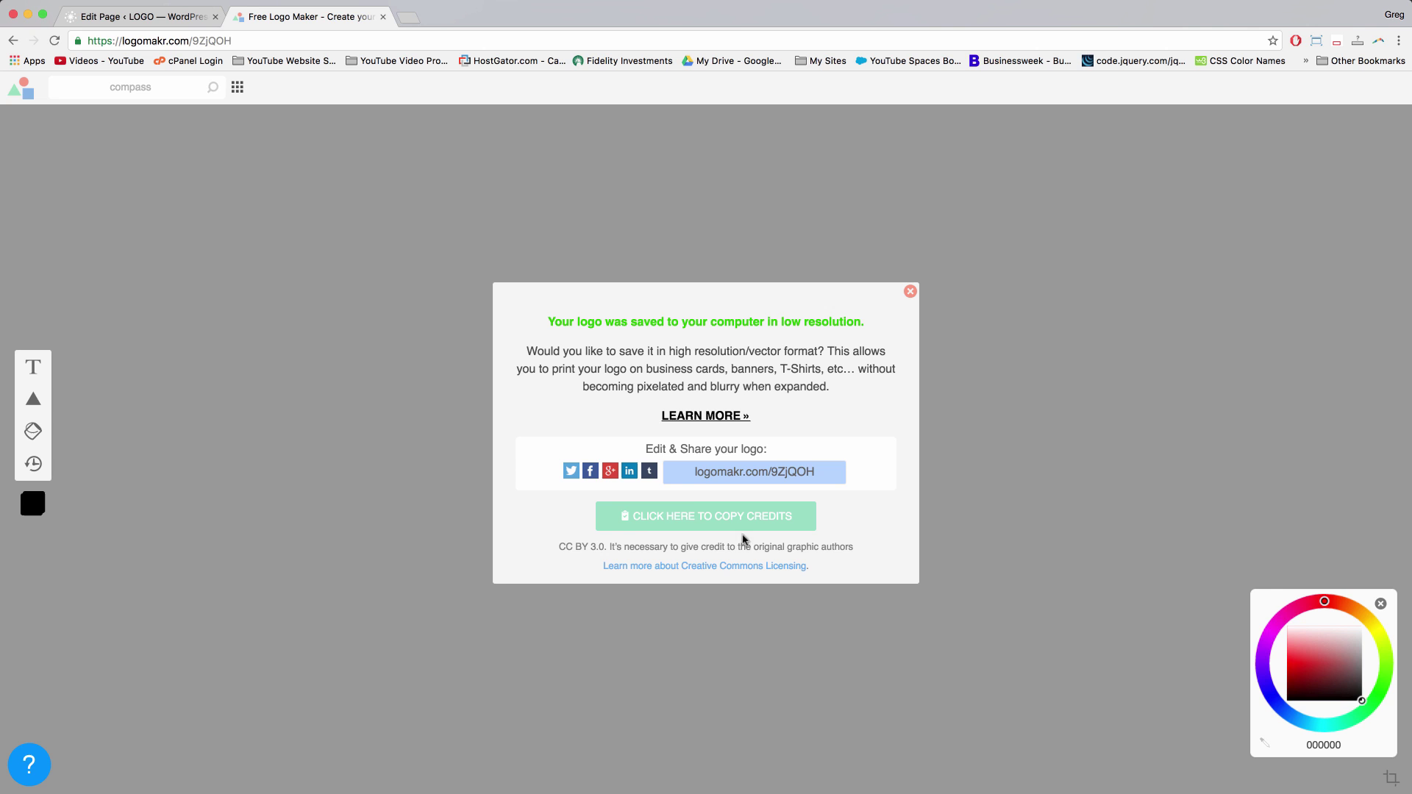
click(661, 517)
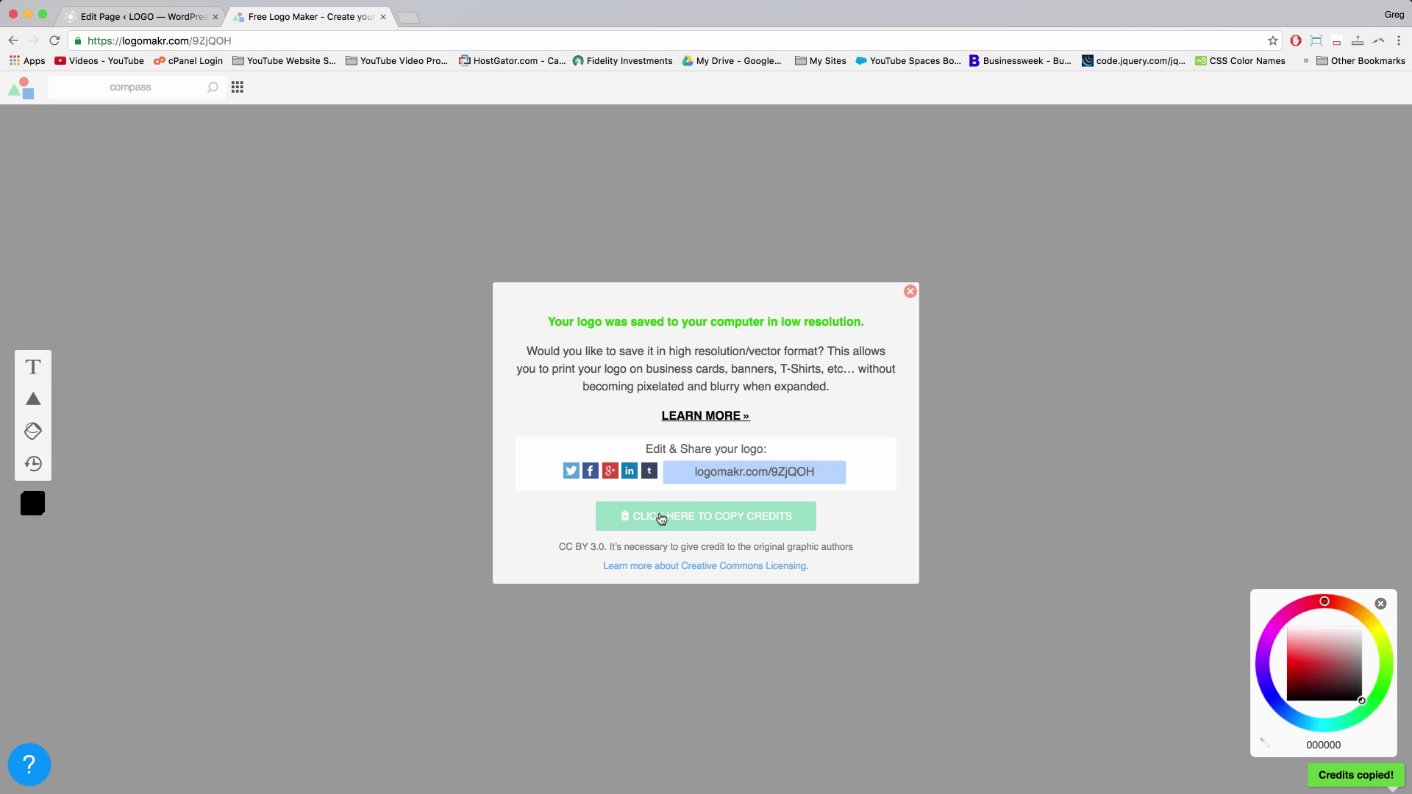
click(661, 517)
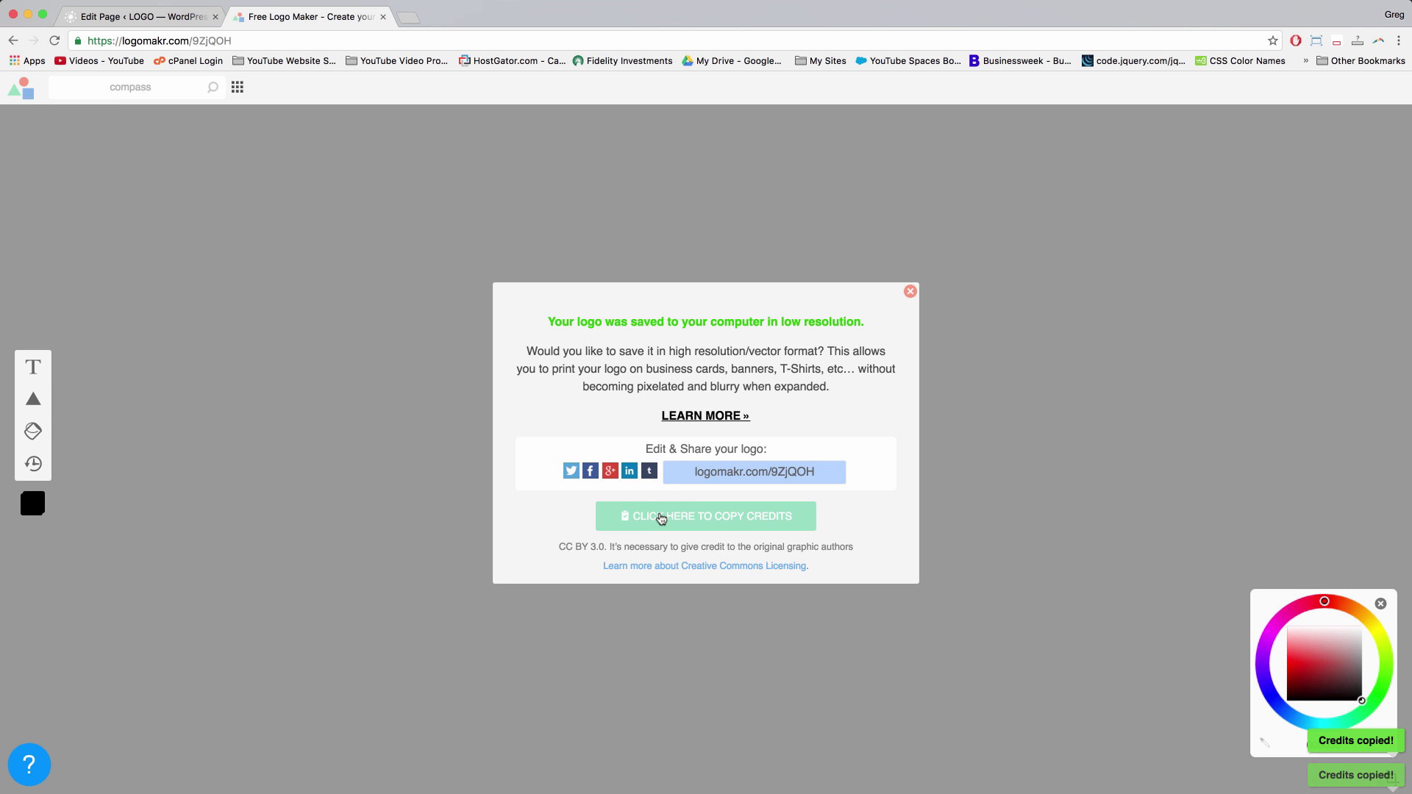
Paste the Logomakr attribution credits into the Credits page body and update the page.
click(140, 15)
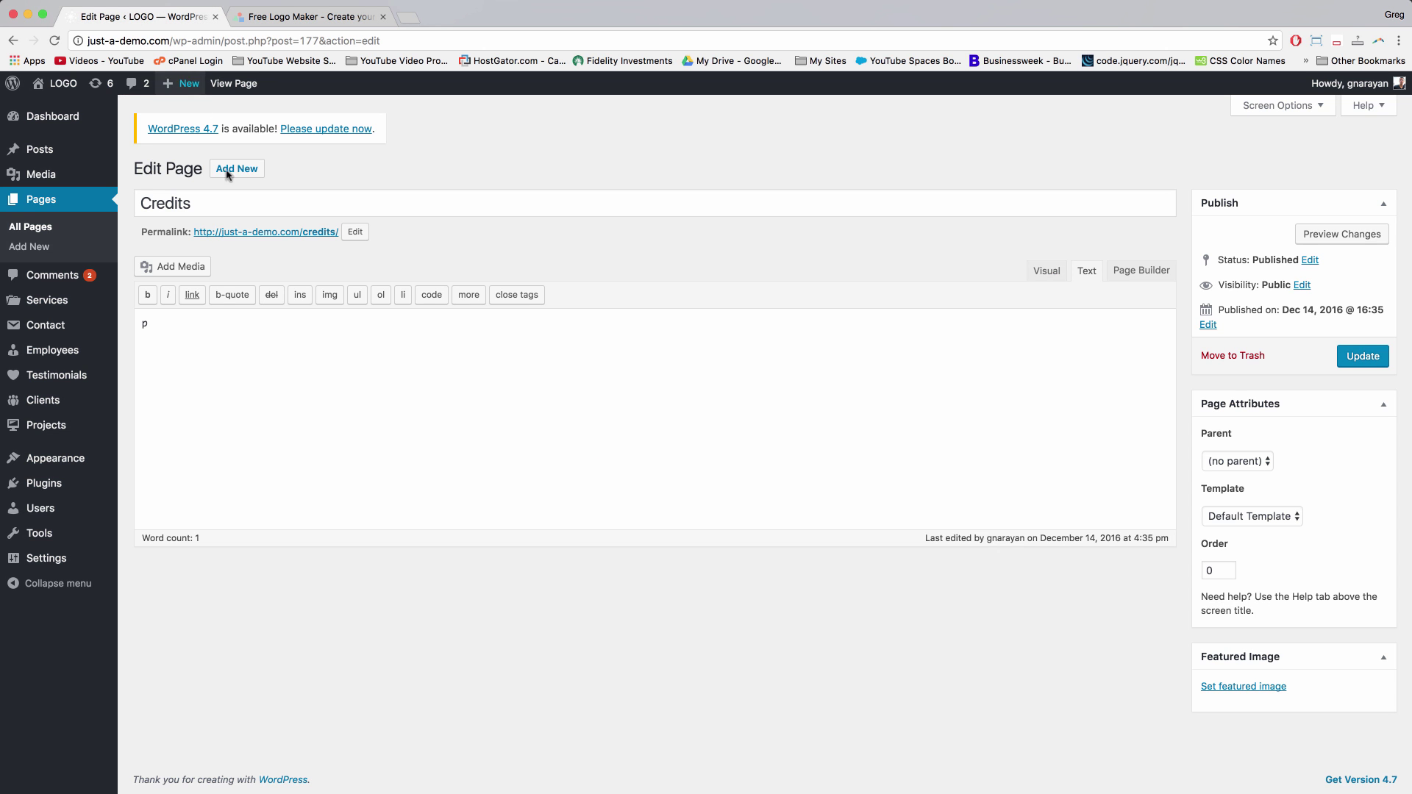
right_click(205, 336)
click(227, 409)
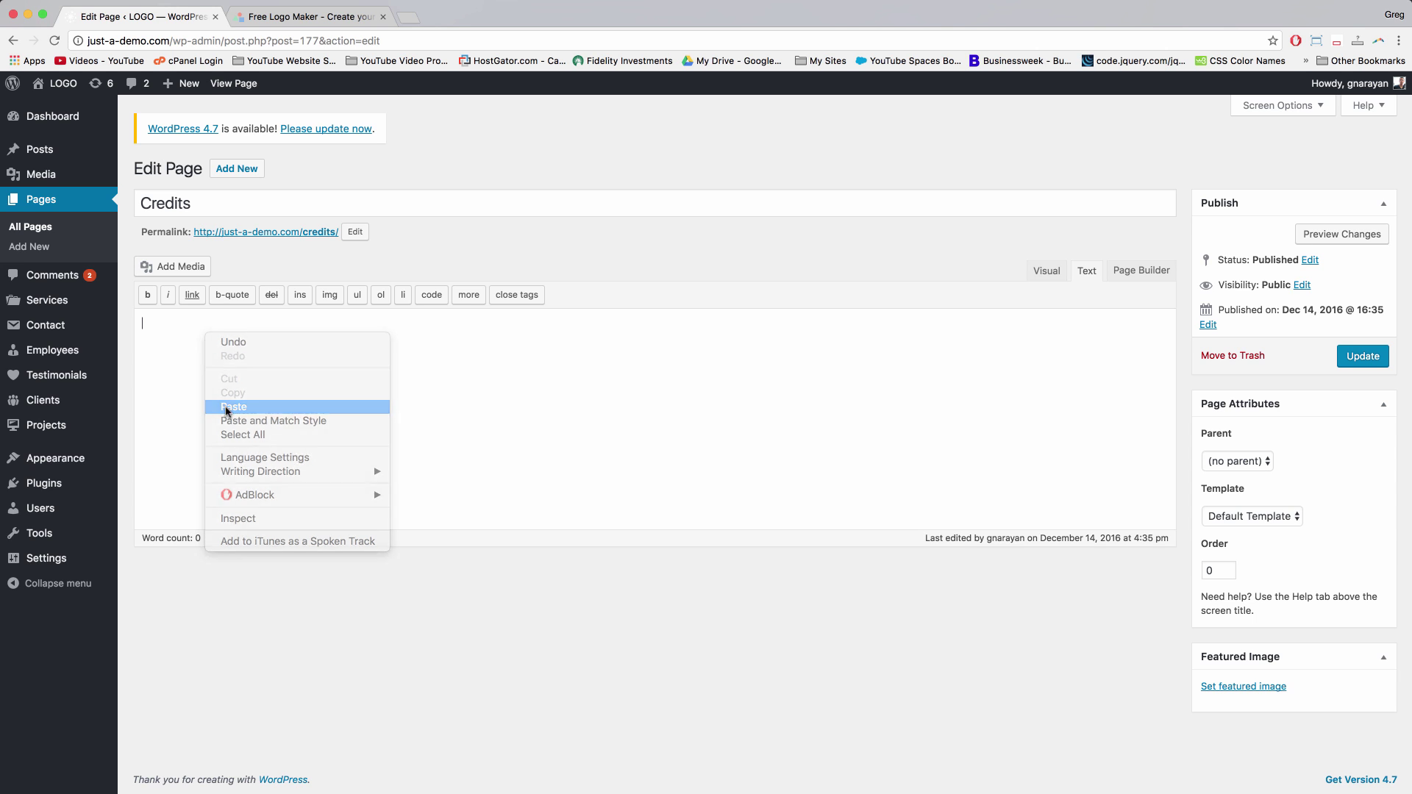
click(1382, 362)
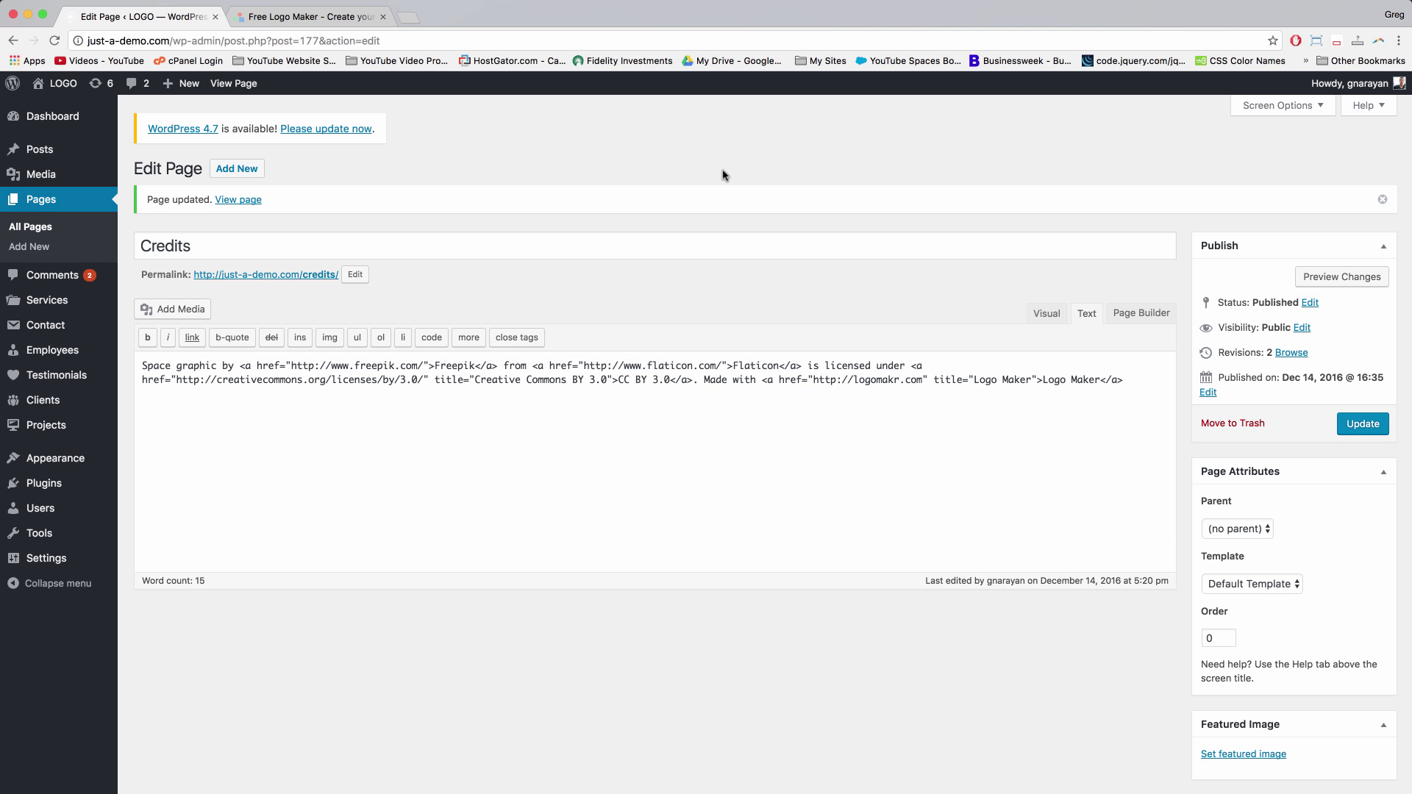